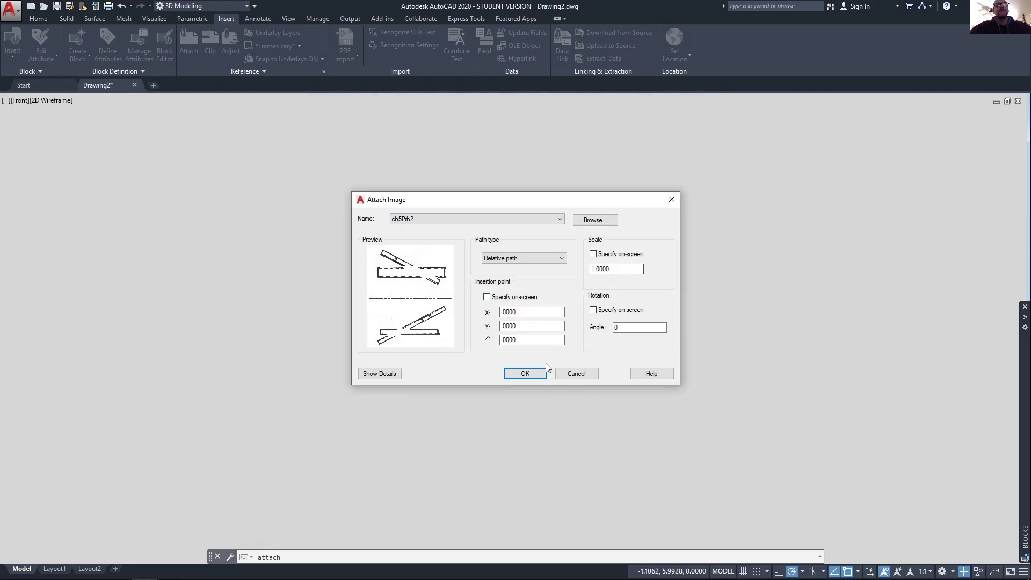
- Attach the ch5Prb2 image with a relative path at insertion point 0,0,0, scale 1 and rotation 0
left_click(513, 375)
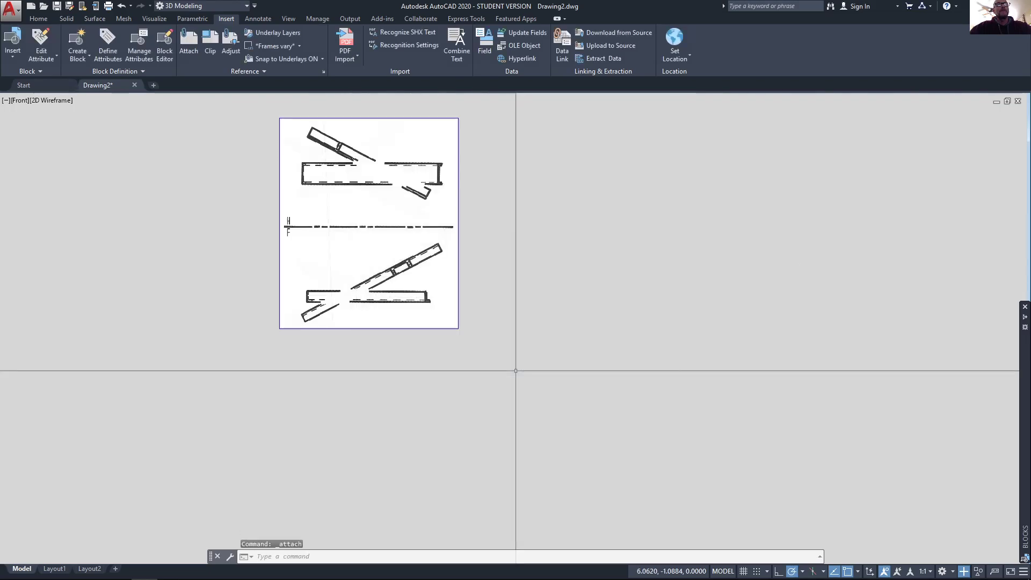
scroll(290, 347, "down", 2)
middle_click_drag(292, 344, 429, 444)
scroll(428, 445, "up", 6)
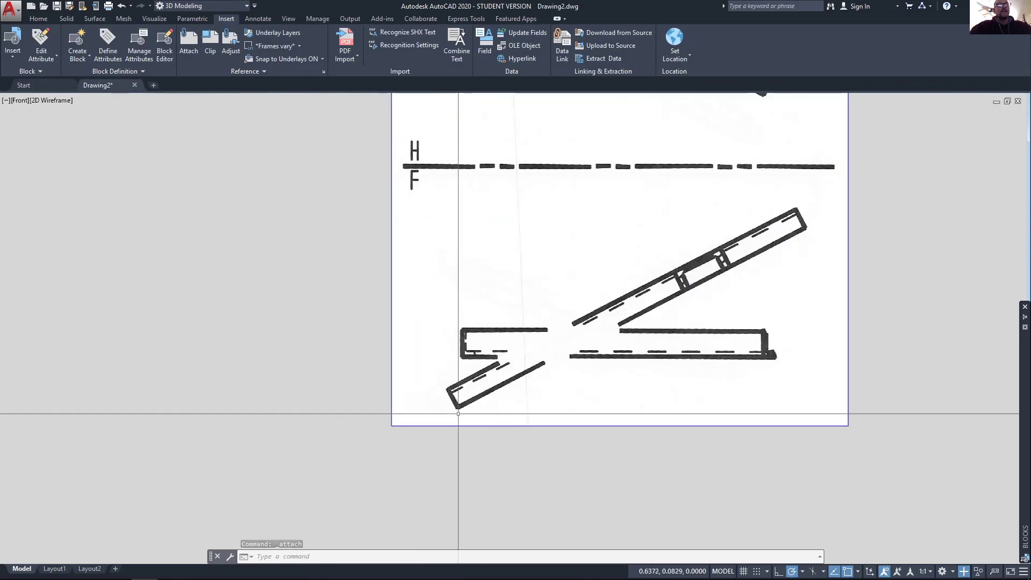
scroll(448, 401, "down", 2)
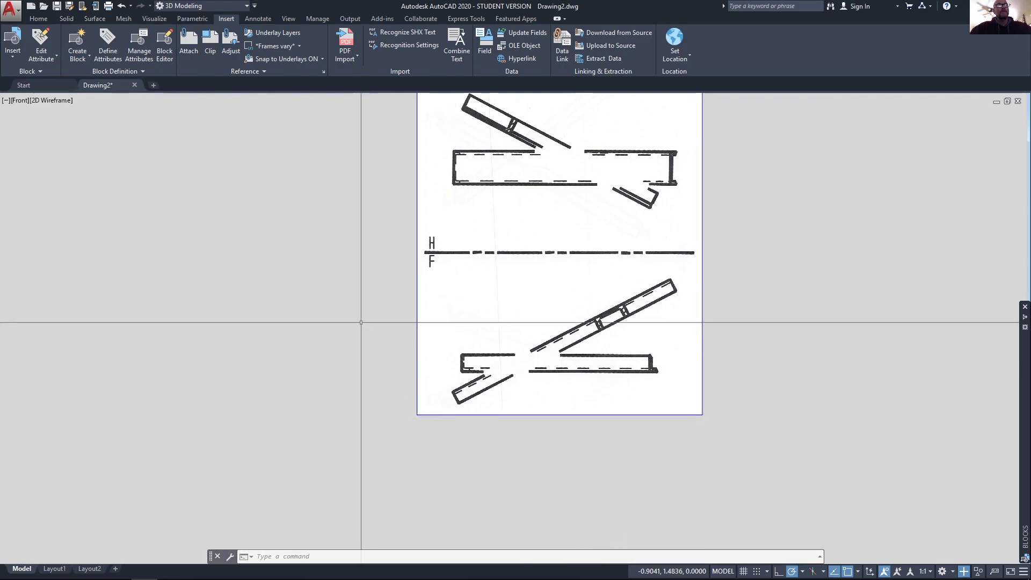
mouse_move(516, 283)
middle_mouse_down()
mouse_move(469, 310)
mouse_move(437, 349)
middle_mouse_up()
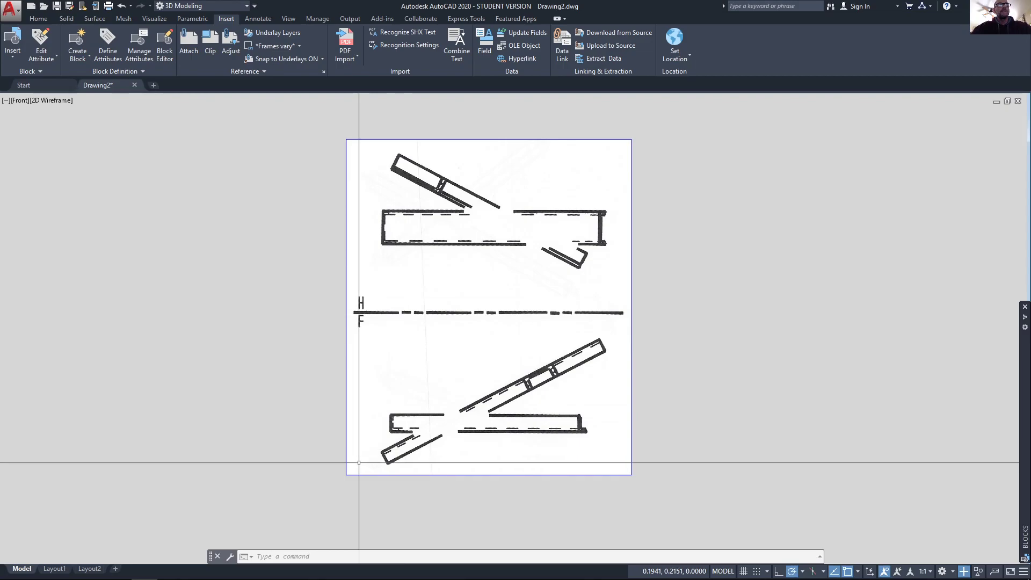
- Scale the image by reference from its lower-left corner, using the H/F fold line as reference and 41 as the new length
left_click(360, 348)
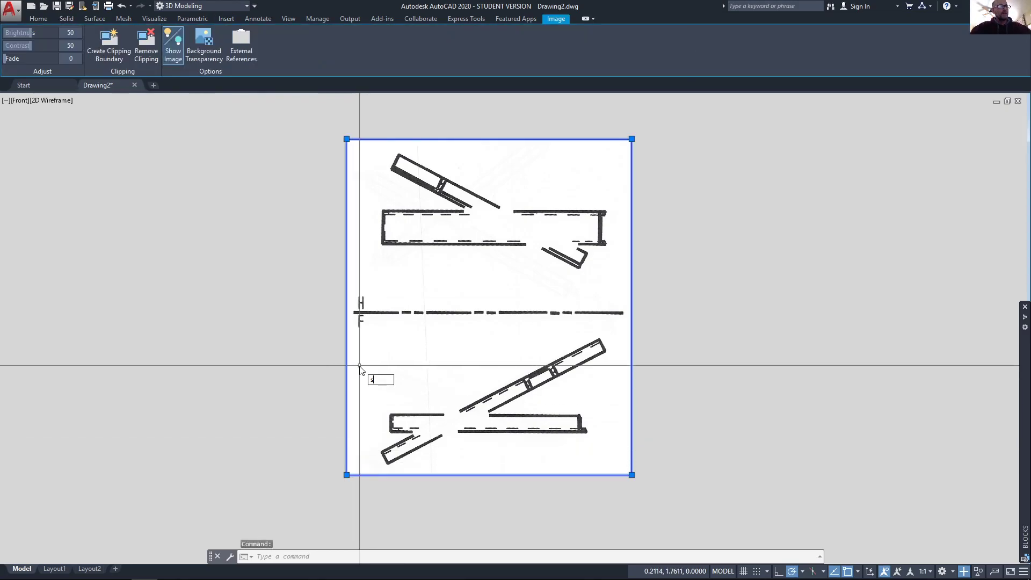
key("Return")
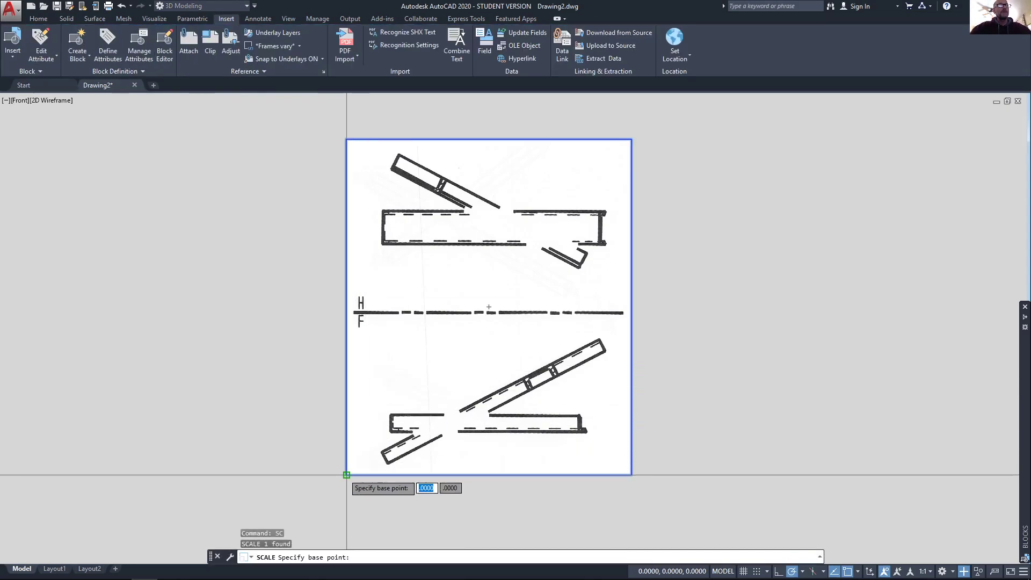
left_click(346, 474)
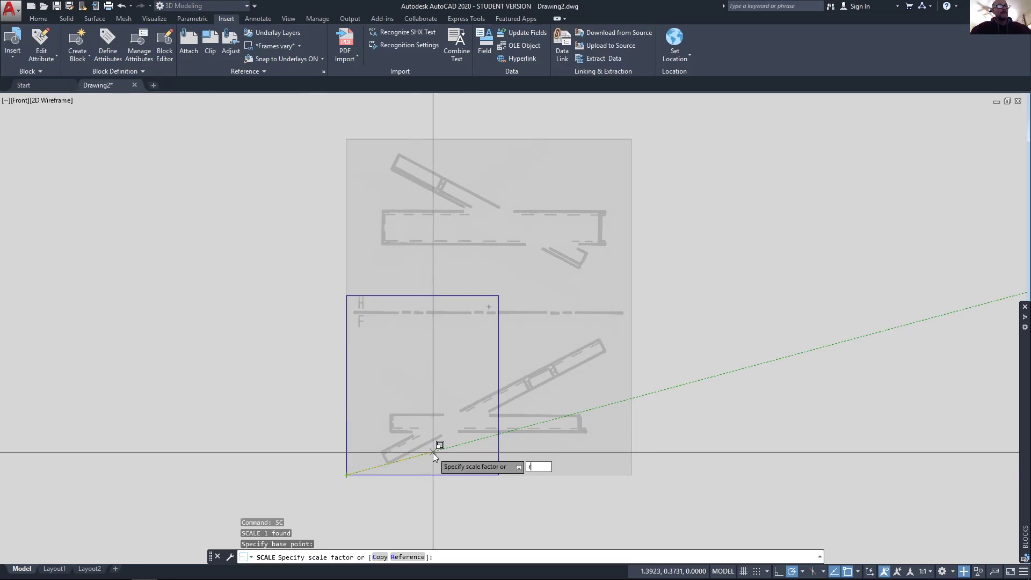
type("r")
key("Return")
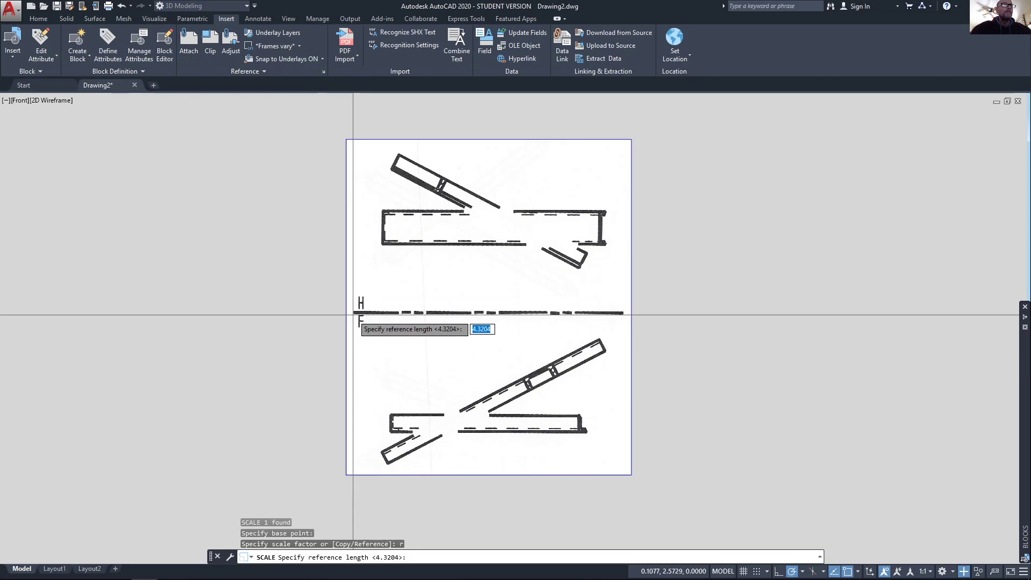
left_click(622, 312)
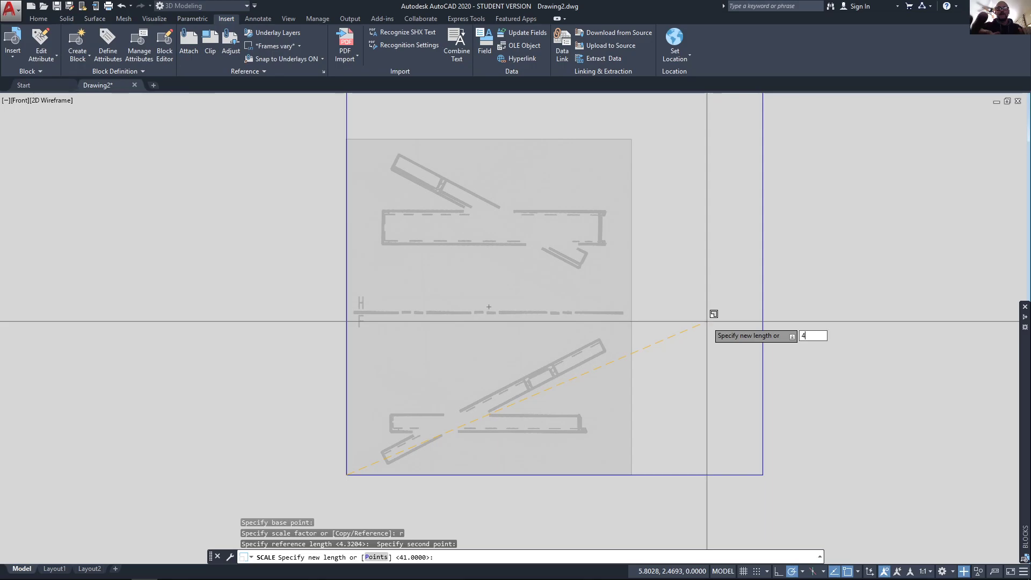
key("Return")
- Measure the distance between the two ends of the H/F fold line on the scaled image
scroll(706, 321, "down", 6)
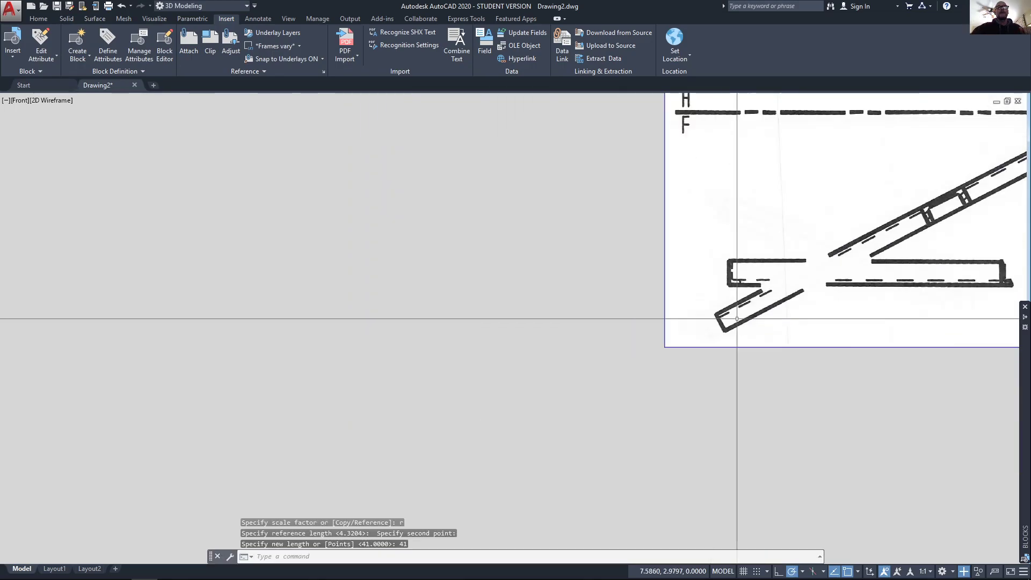
scroll(556, 379, "up", 3)
scroll(556, 379, "up", 2)
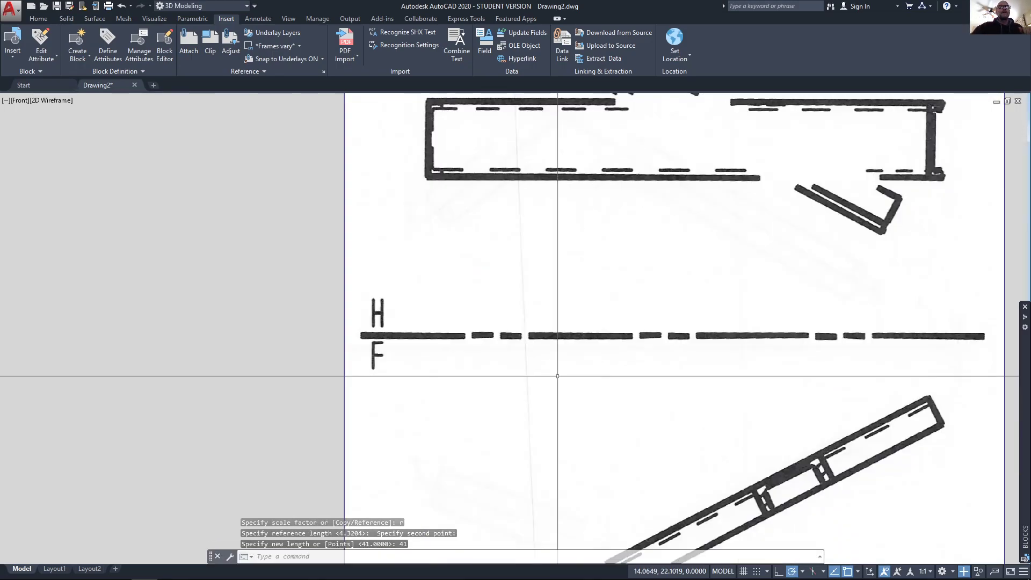
middle_click_drag(557, 379, 489, 351)
type("me")
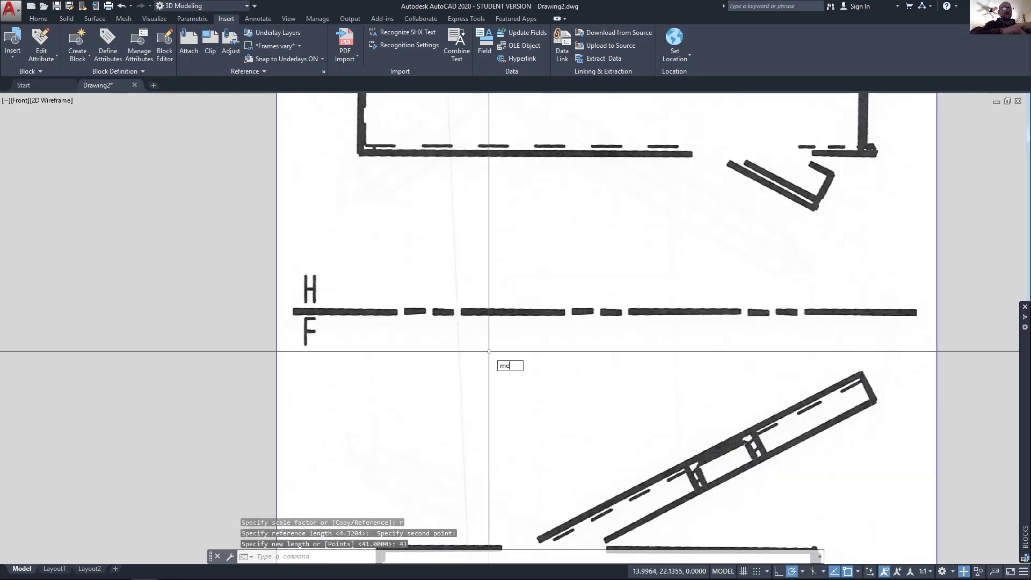
type("asure")
scroll(488, 351, "down", 2)
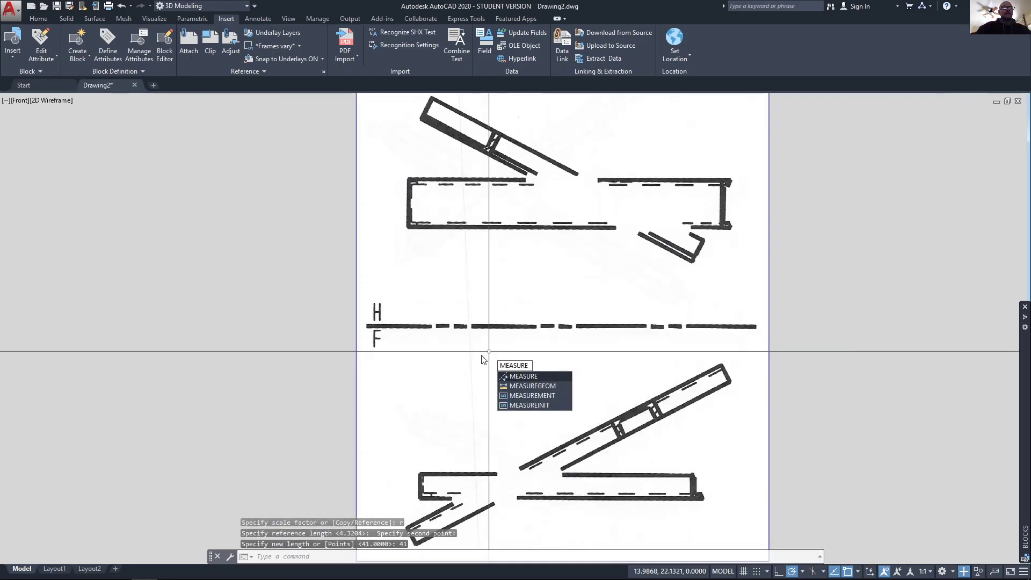
left_click(531, 387)
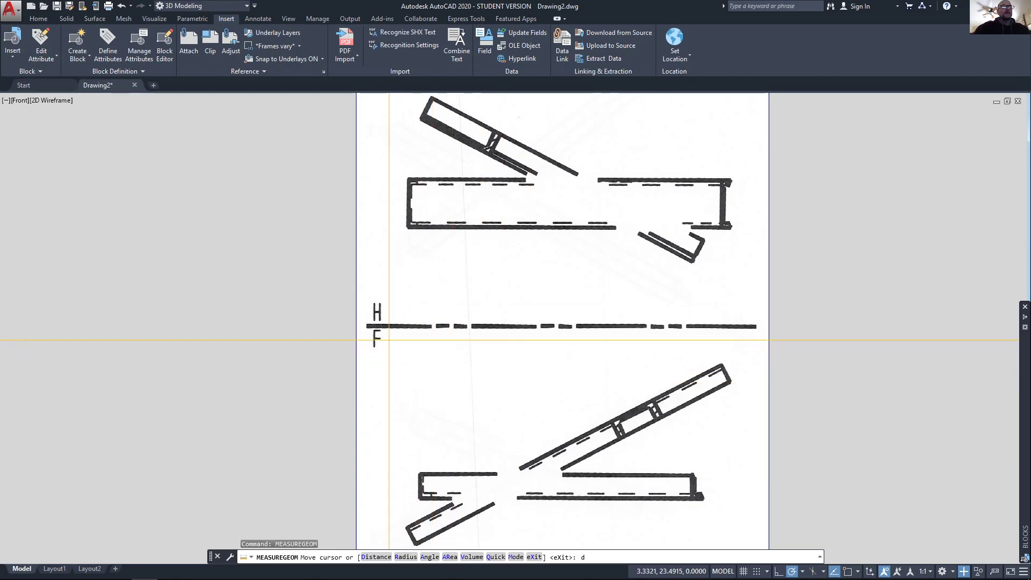
key("Return")
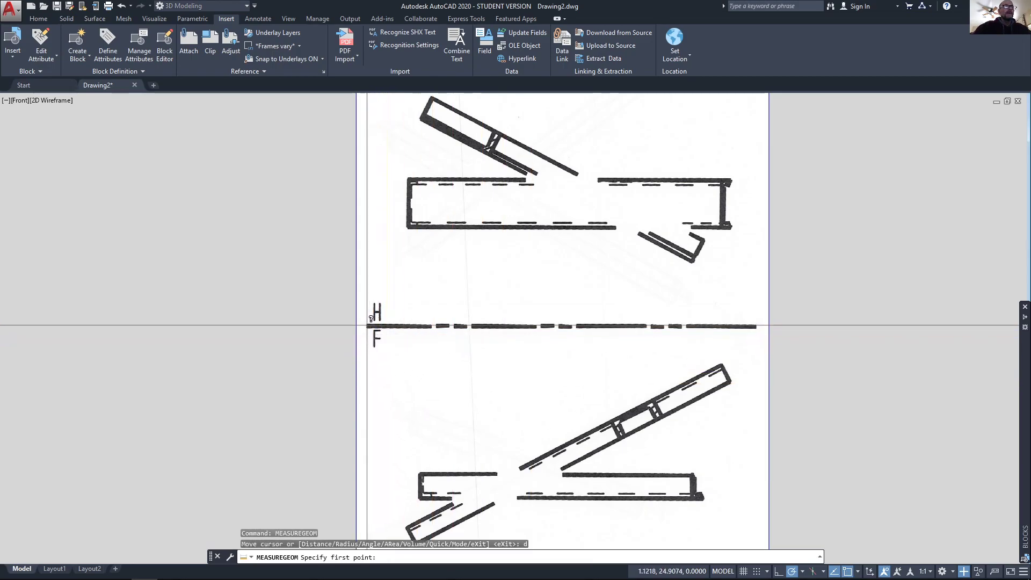
left_click(367, 325)
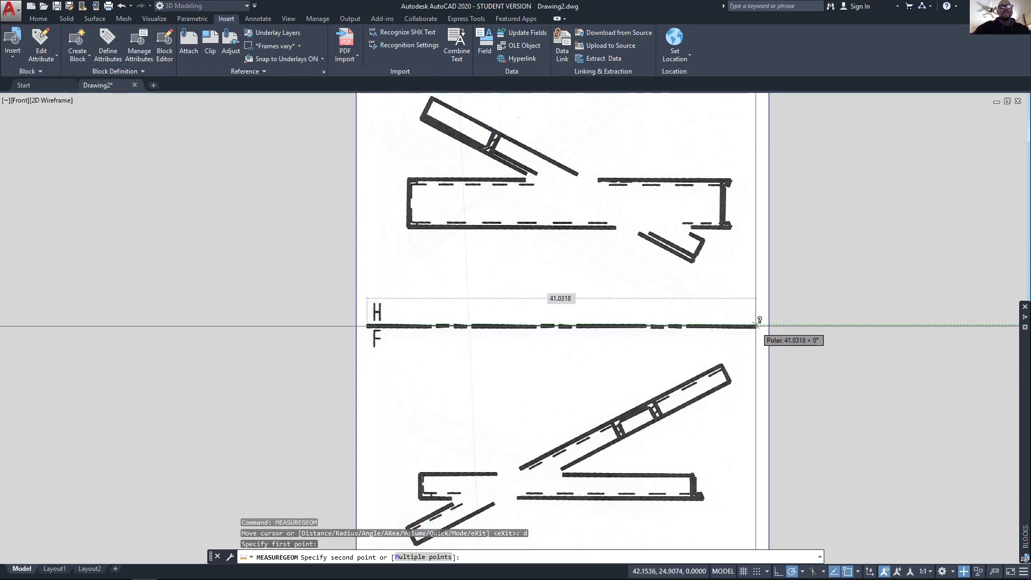
key("Escape")
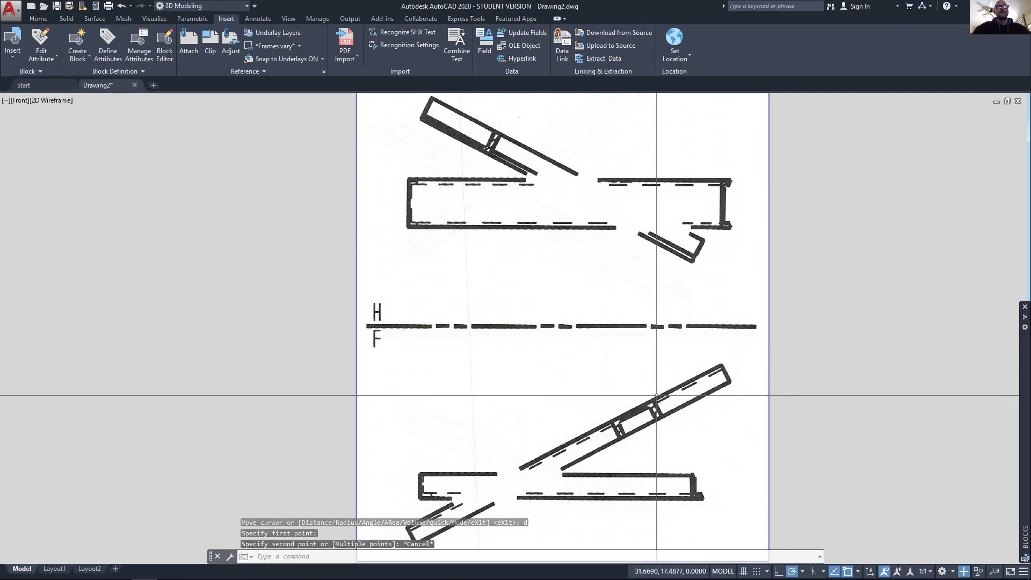
- Switch the model view from Front to Right so the attached image is seen edge-on
scroll(629, 397, "down", 3)
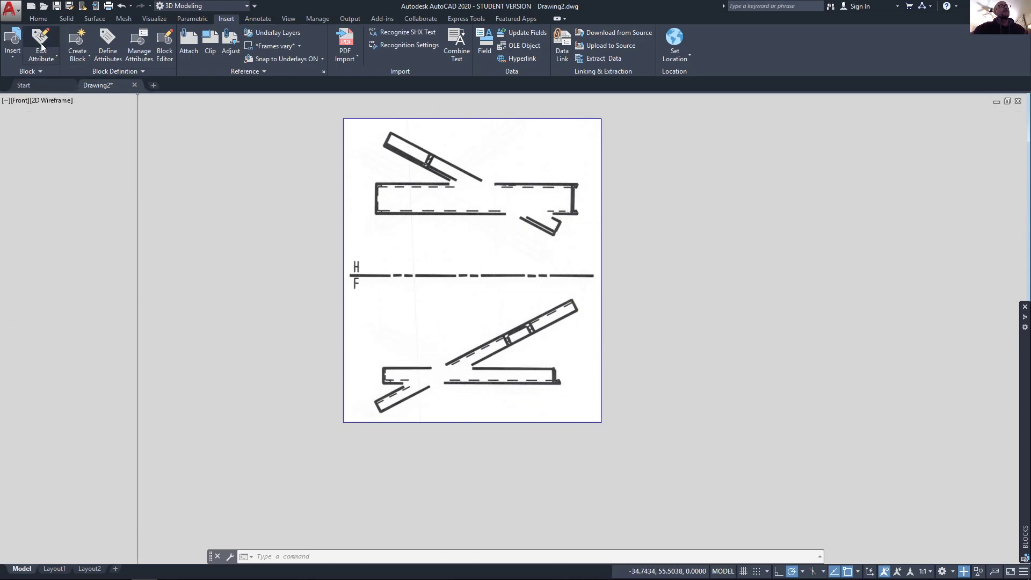
left_click(38, 18)
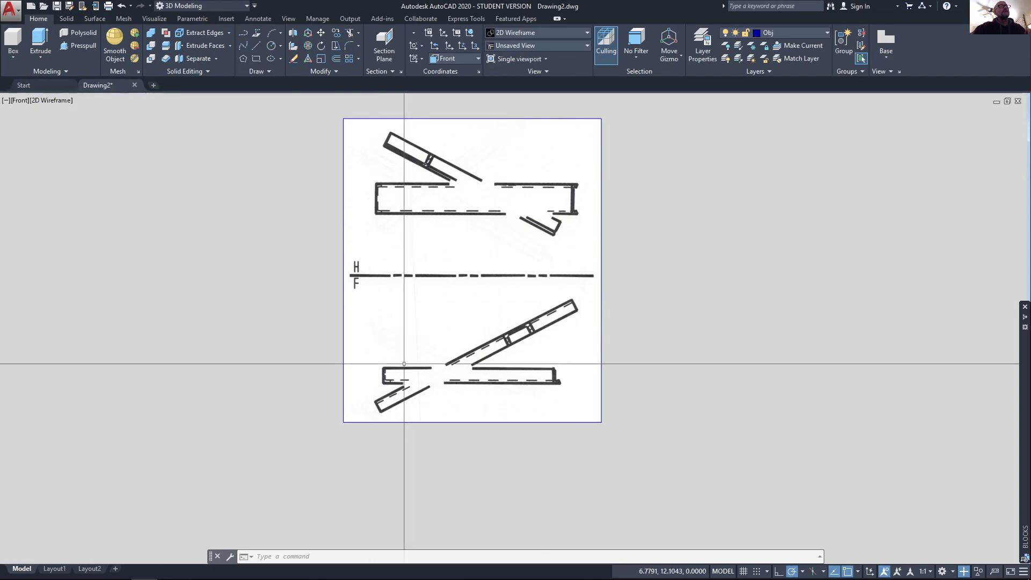
left_click(21, 100)
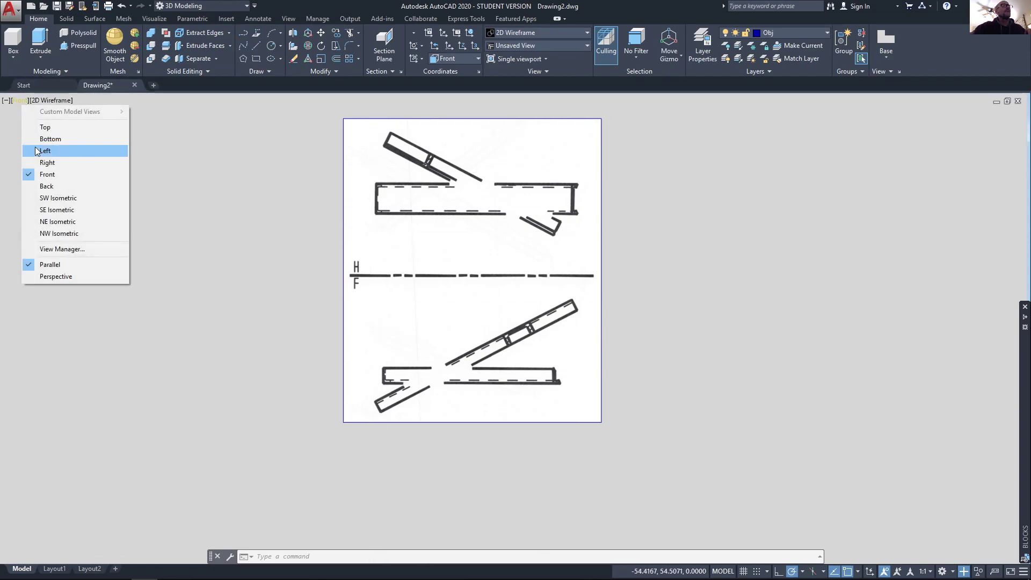
left_click(47, 162)
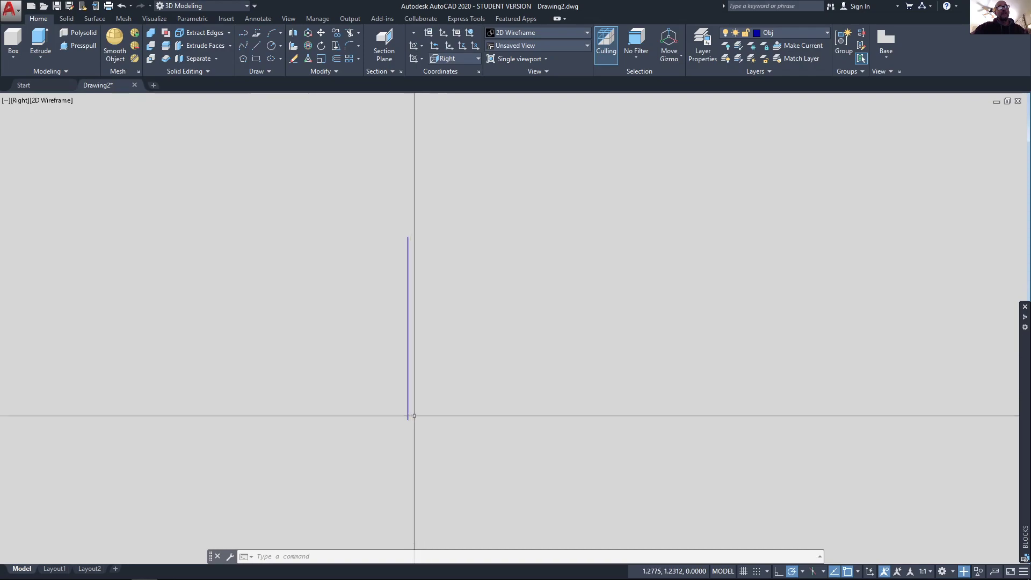
scroll(414, 396, "up", 2)
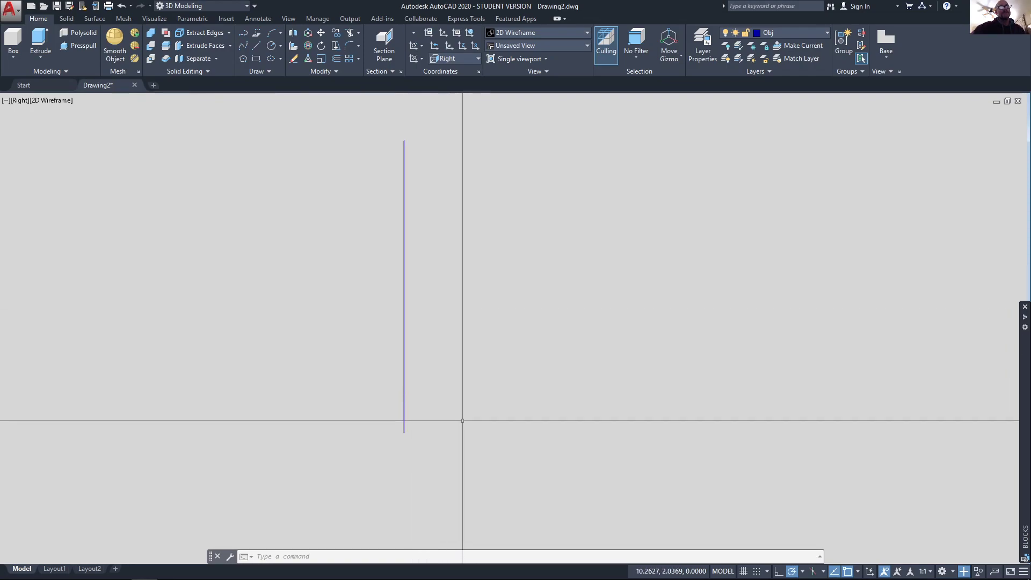
- Start a polyline beside the image's lower end with a 2.5 segment downward and a 2.5 segment to the right
key("Return")
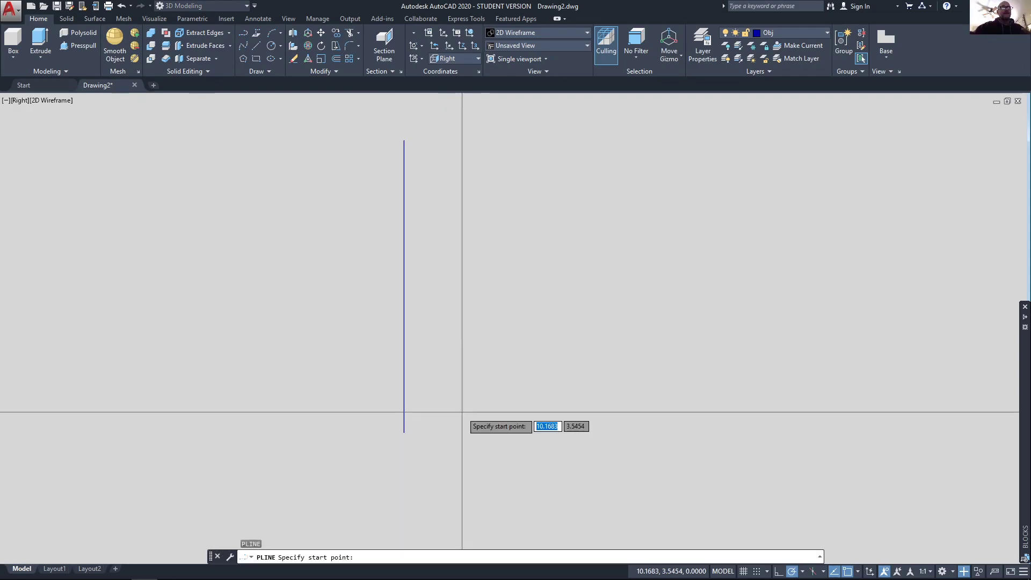
left_click(453, 412)
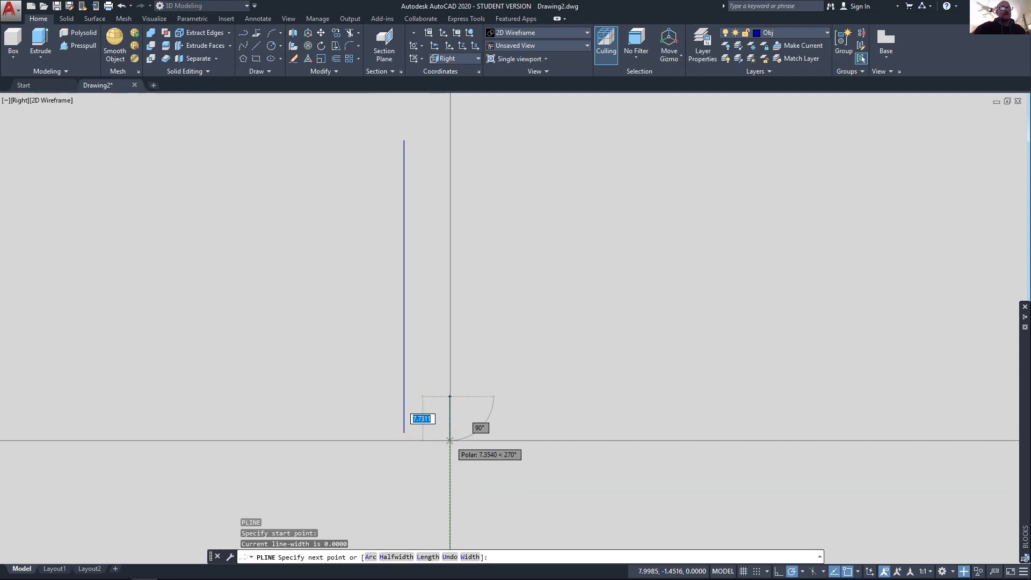
key("Return")
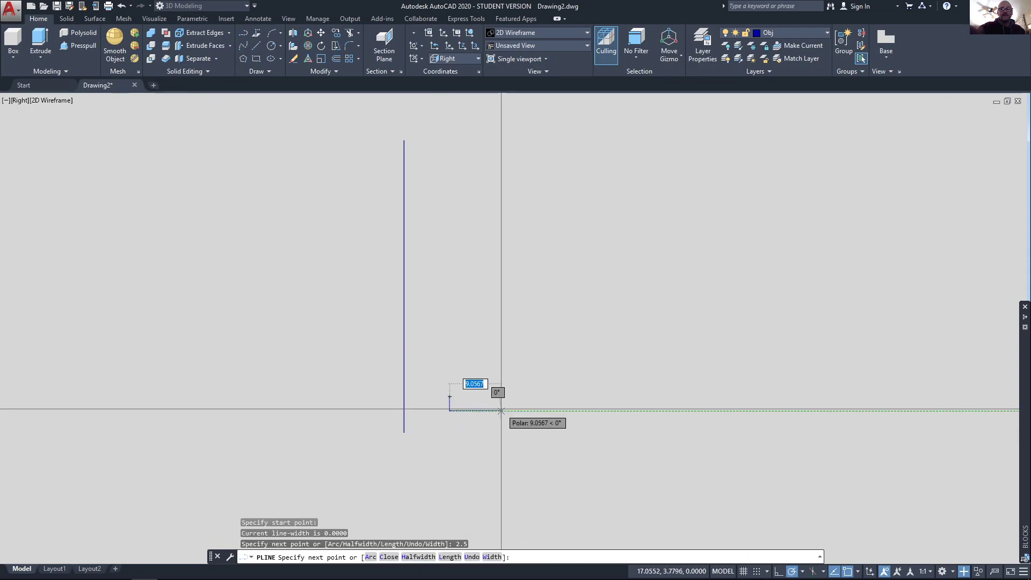
type("5")
key("Return")
scroll(441, 401, "up", 4)
scroll(444, 400, "up", 8)
middle_click_drag(540, 416, 413, 288)
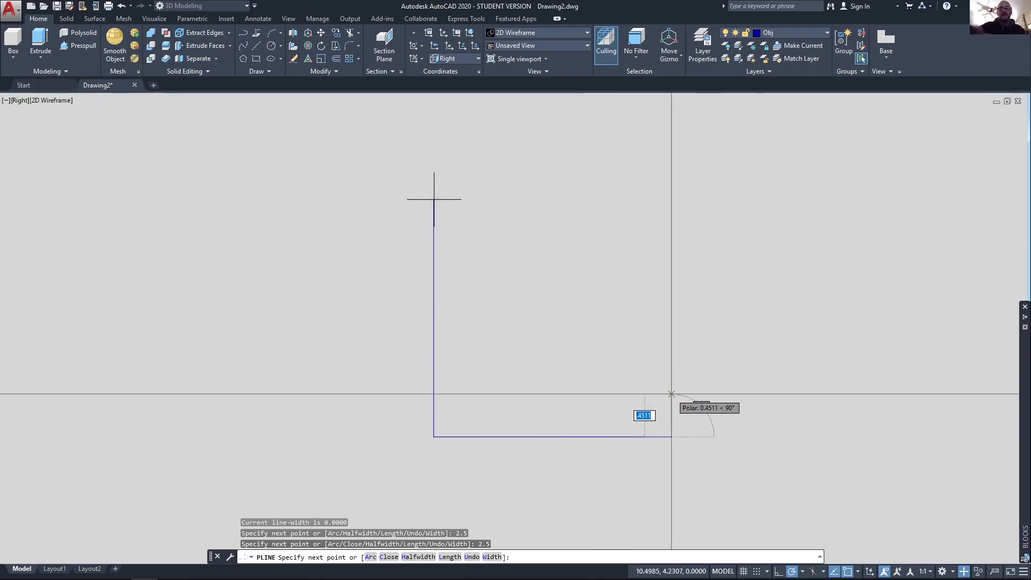
- Complete the L-shaped angle profile with segments 0.5 up, 2 to the left and 2 up, closing the polyline
type(".5")
key("Return")
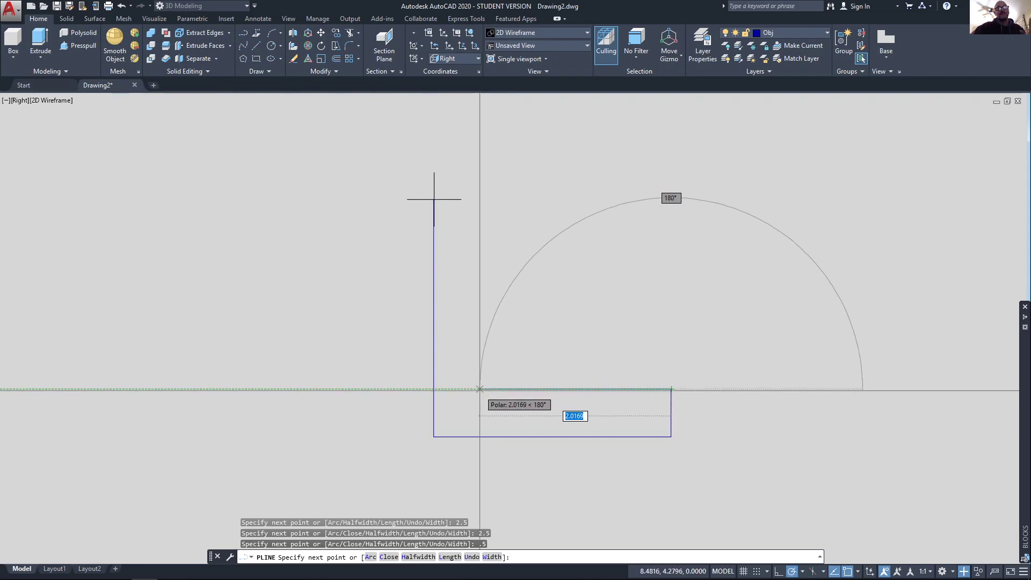
type("2")
key("Return")
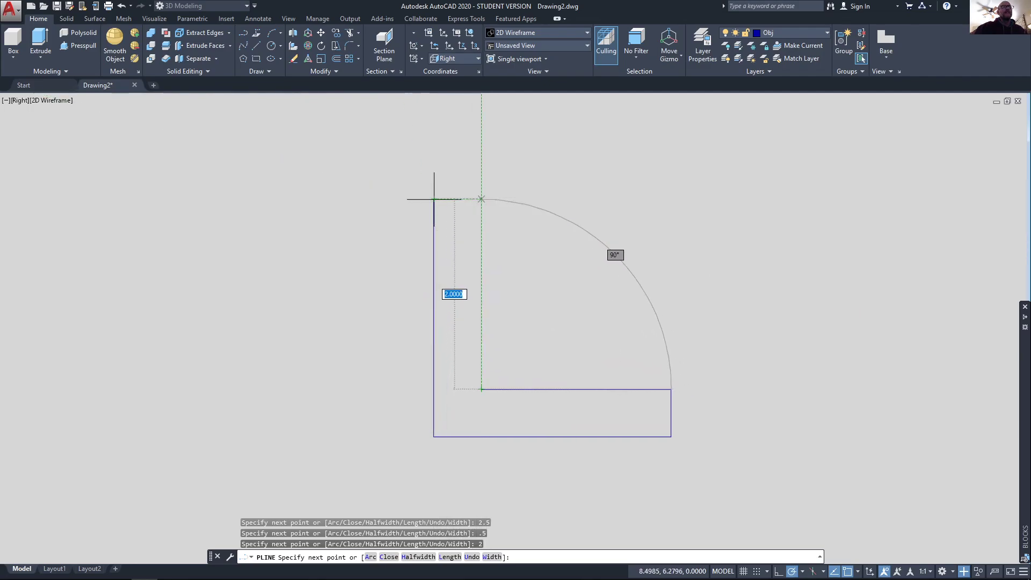
type("c")
key("Return")
scroll(552, 389, "down", 2)
scroll(333, 330, "down", 3)
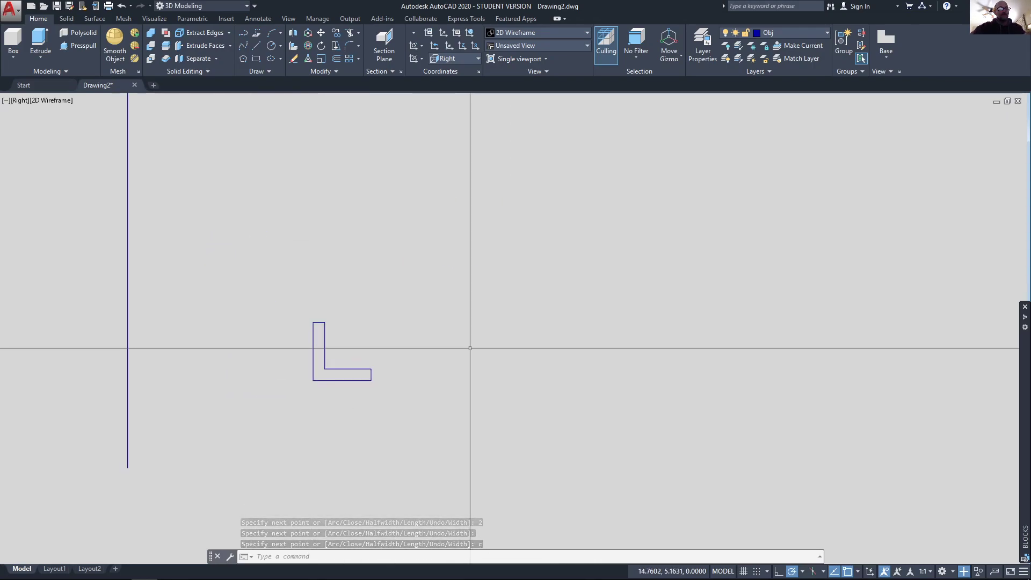
- Start a polyline beside the angle profile for the channel, with a 2.5 segment downward and a 5 segment to the right
type("pl")
key("Return")
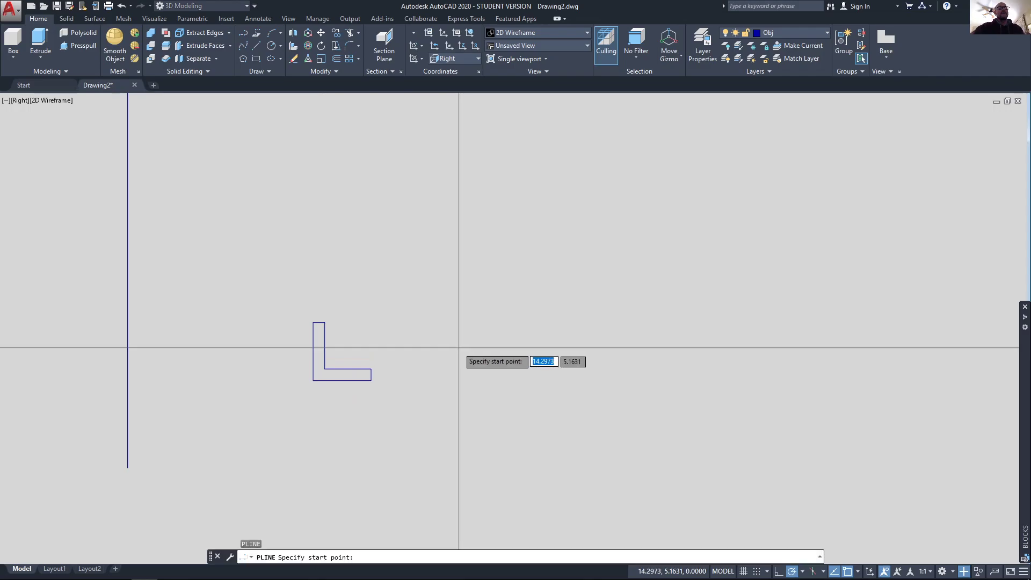
left_click(449, 321)
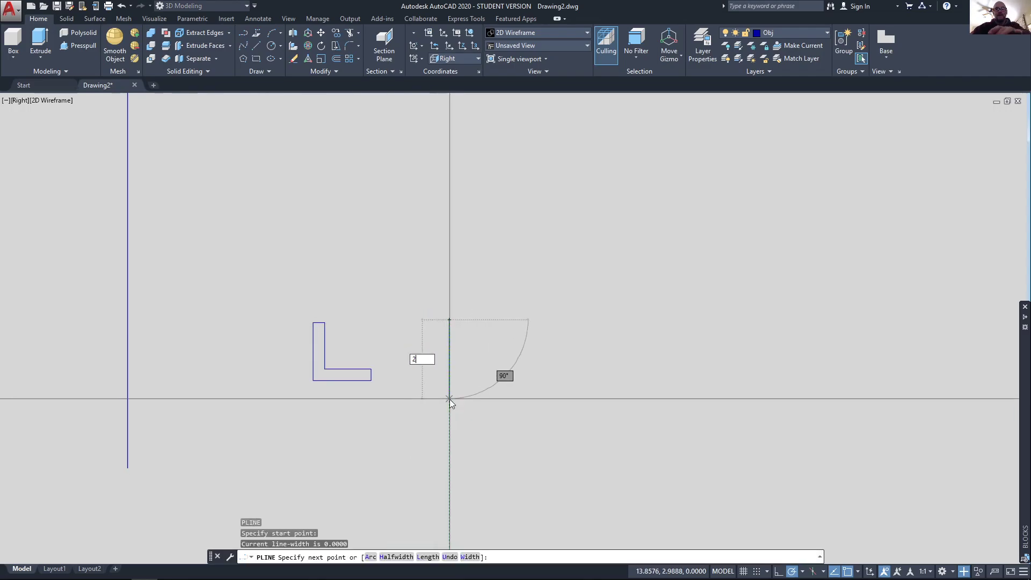
type("2.5")
key("Return")
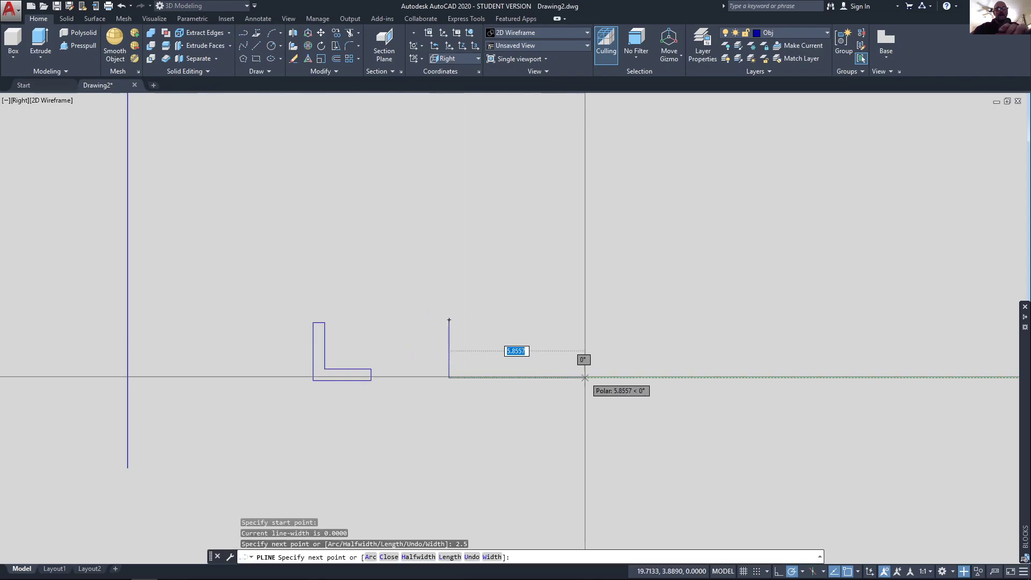
type("5")
key("Return")
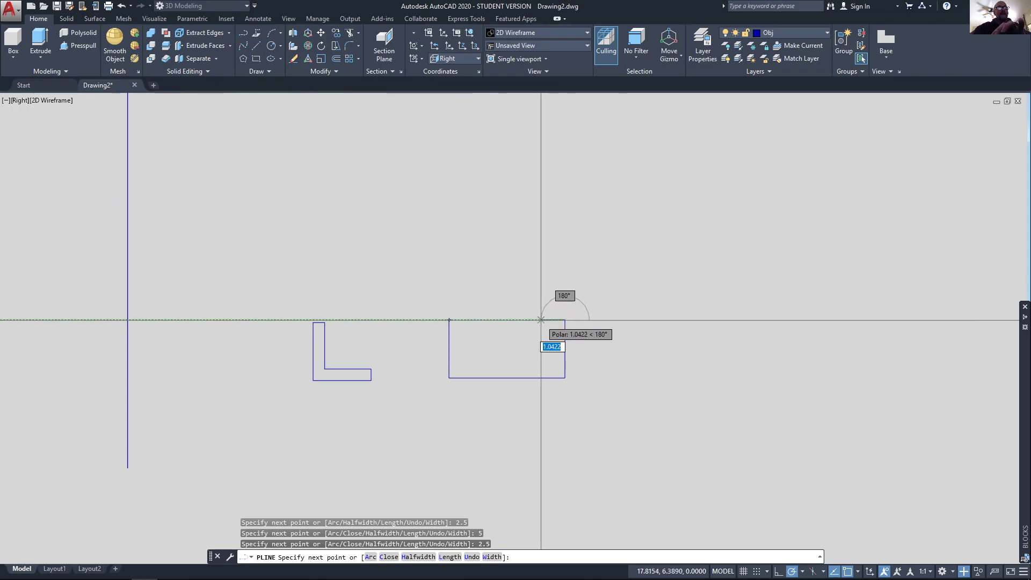
- Complete the U-shaped channel profile with a 2.5 outer flange and 0.5 thickness, adding the 4-wide inner web and 2-high inner flanges, and close it
type(".5")
key("Return")
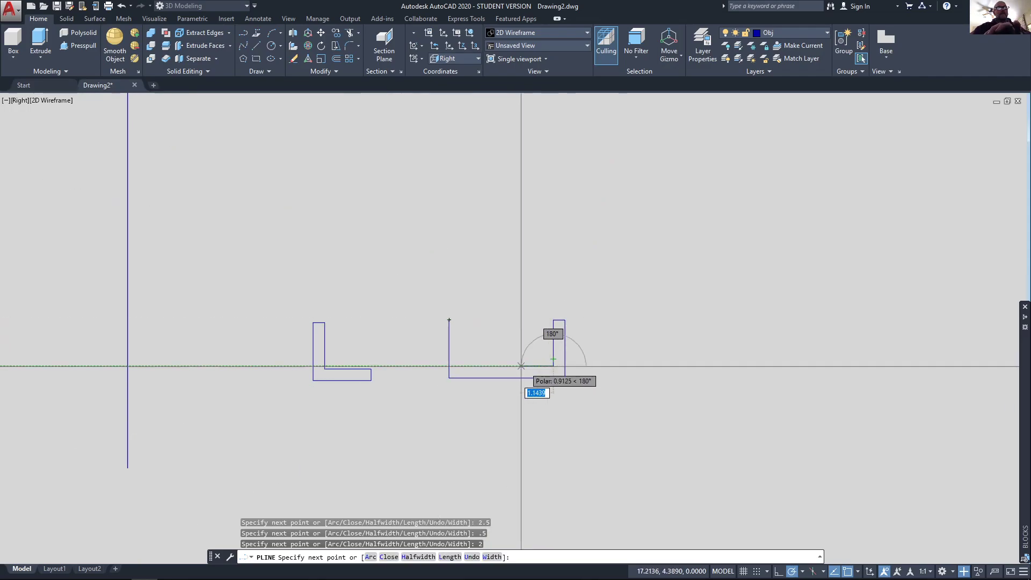
key("Return")
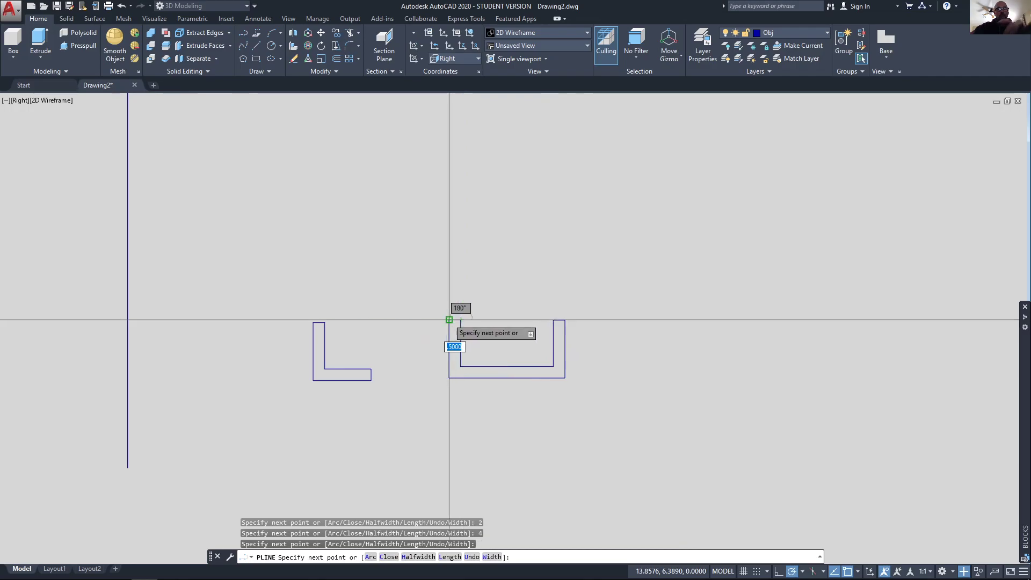
type("c")
key("Return")
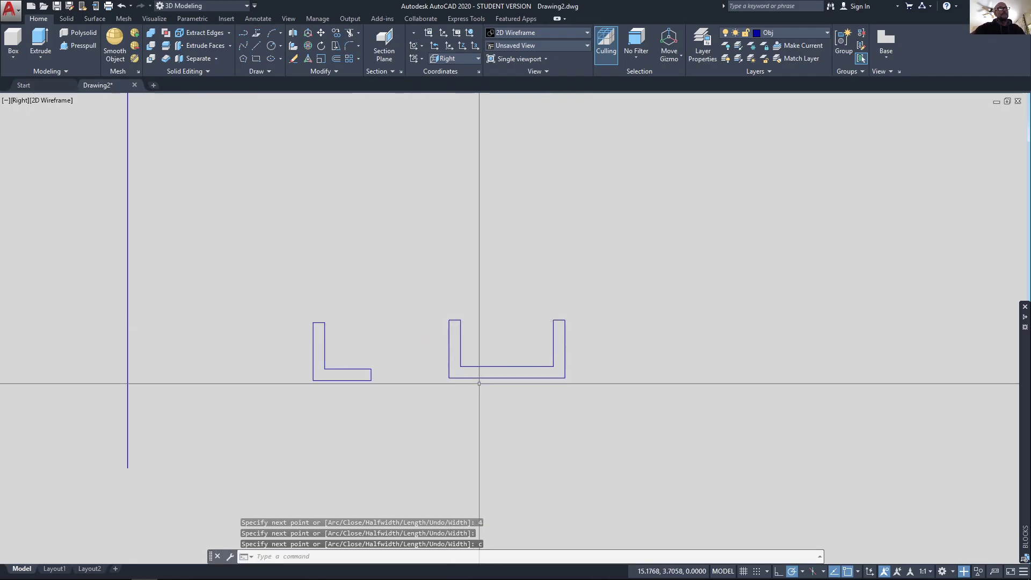
- Extrude the channel profile 37.5 along the attached image
middle_click_drag(468, 385, 590, 461, "shift")
scroll(626, 407, "down", 3)
scroll(590, 461, "down", 3)
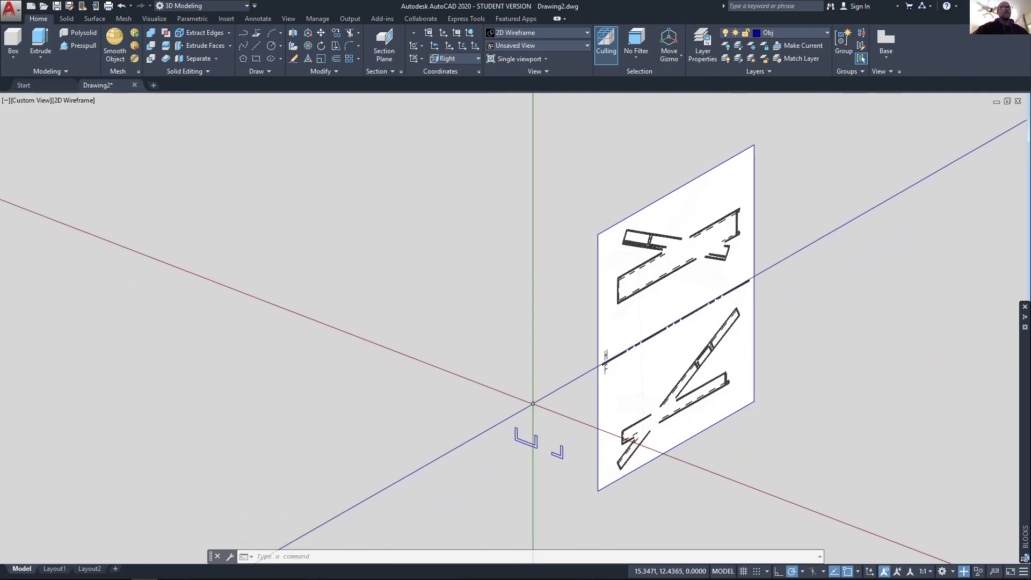
left_click(525, 440)
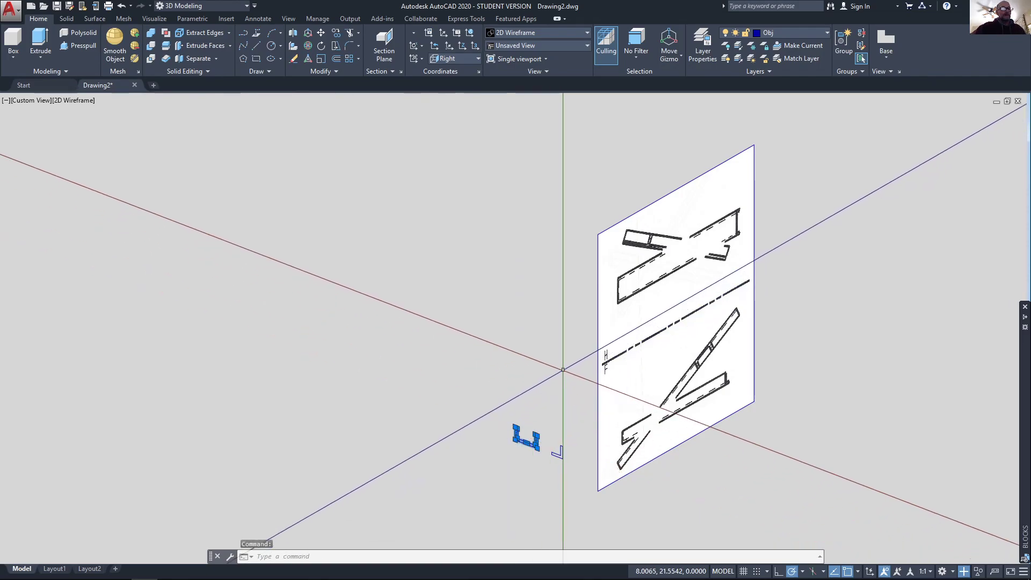
left_click(46, 51)
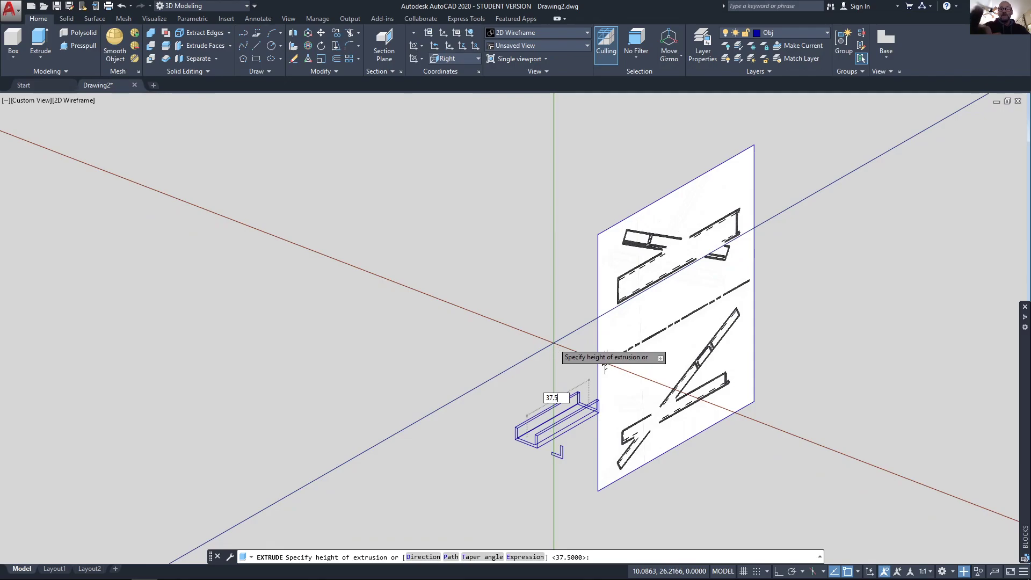
key("Return")
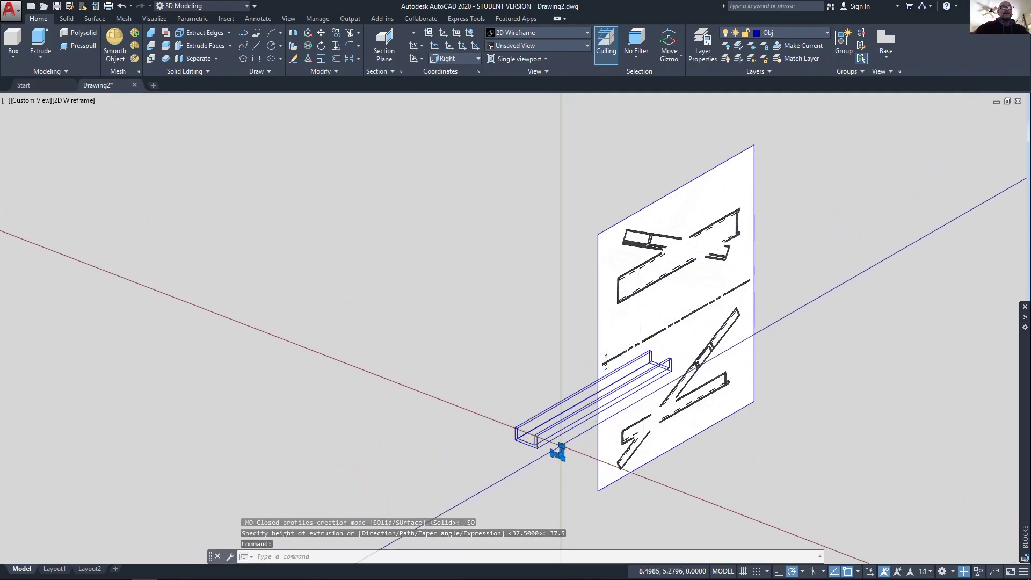
- Extrude the L-shaped angle profile 32.5 in the same direction as the channel
key("Return")
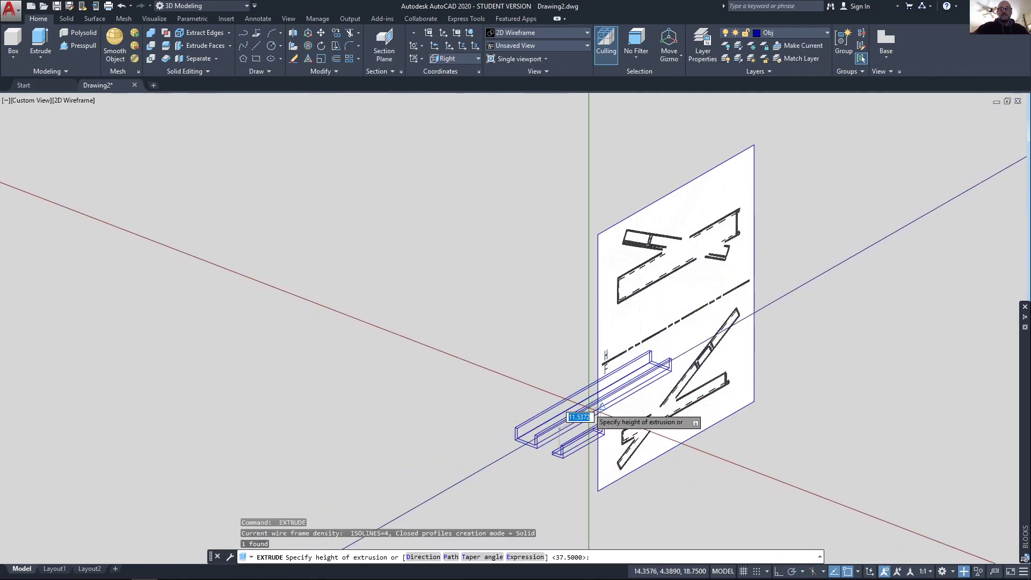
type("32.5")
key("Return")
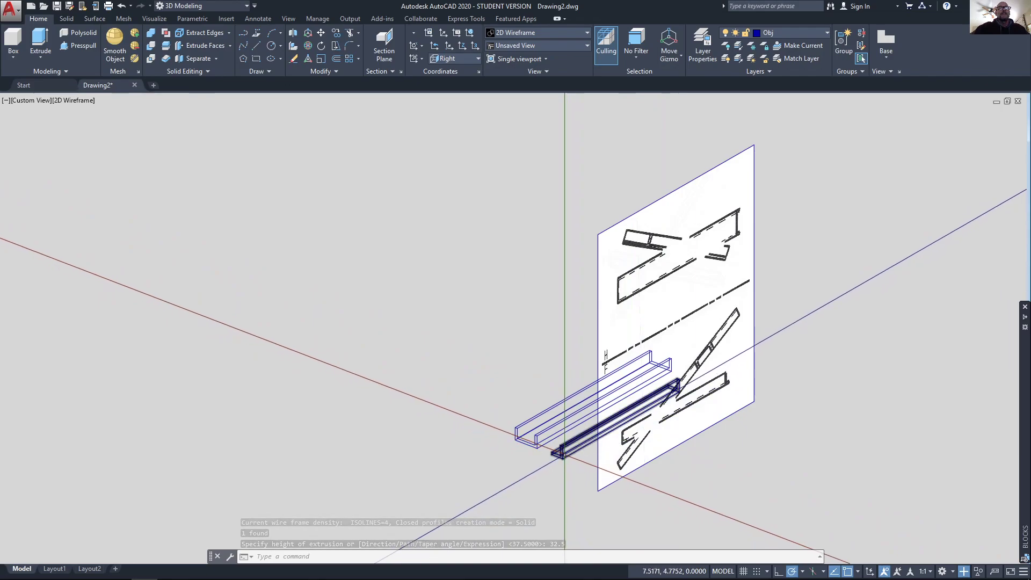
- Move the angle solid by its outer heel corner onto the near lower corner of the attached image
left_click(563, 452)
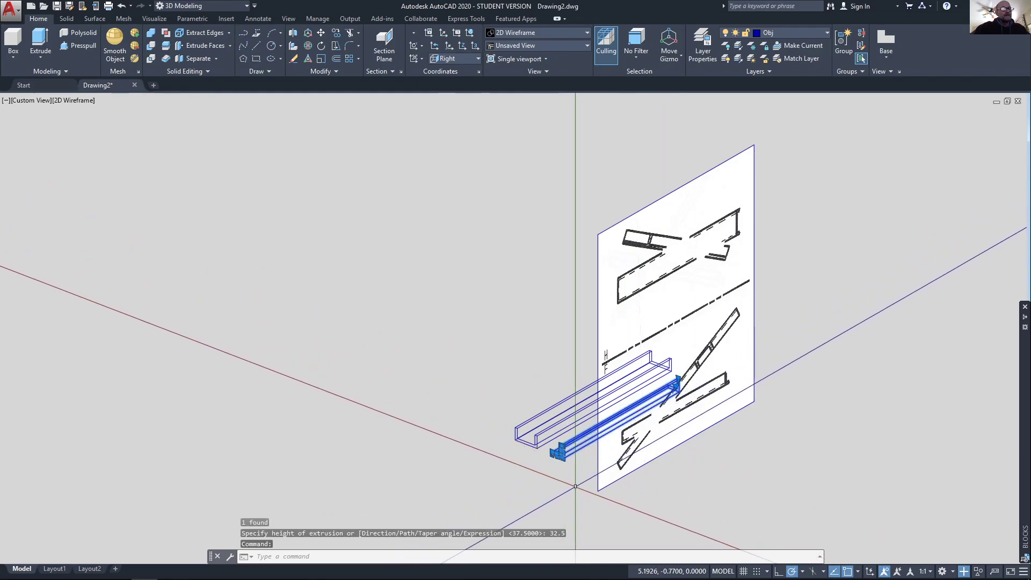
type("m")
key("Return")
scroll(567, 481, "up", 5)
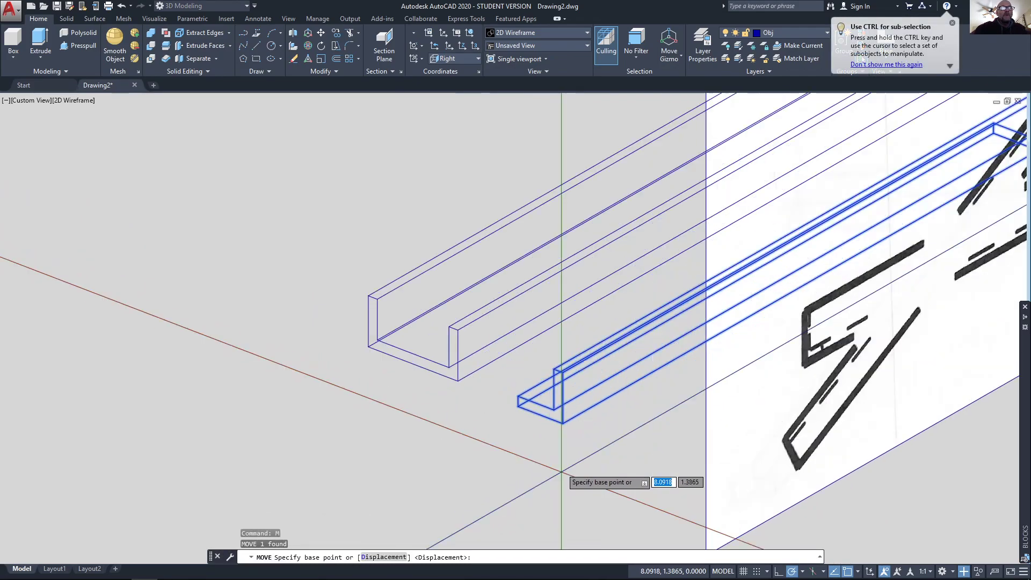
left_click(562, 423)
middle_click_drag(688, 527, 671, 456)
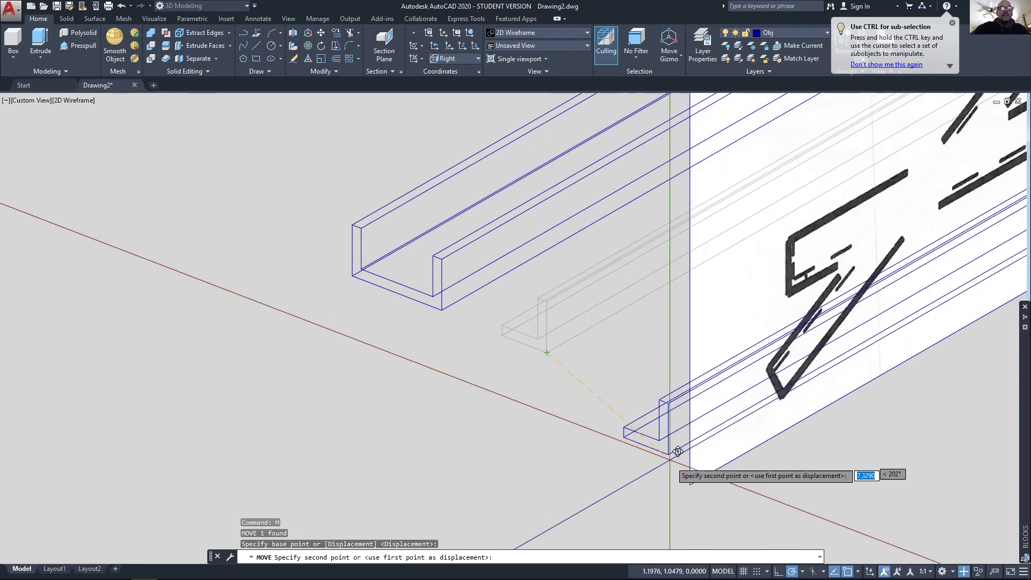
left_click(689, 481)
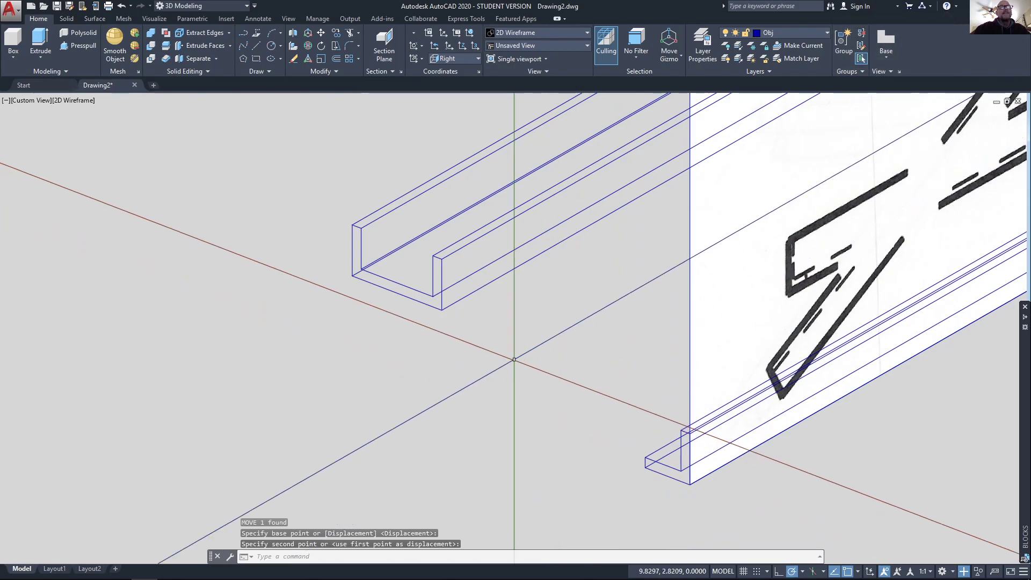
- Move the channel solid by its lower outer corner onto the same lower corner of the attached image
left_click(442, 304)
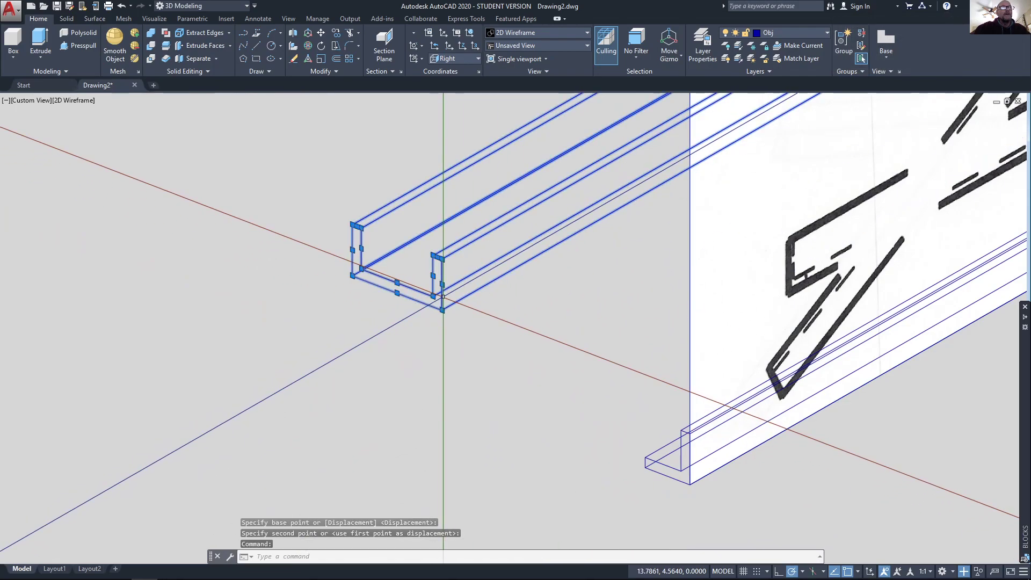
key("space")
left_click(441, 309)
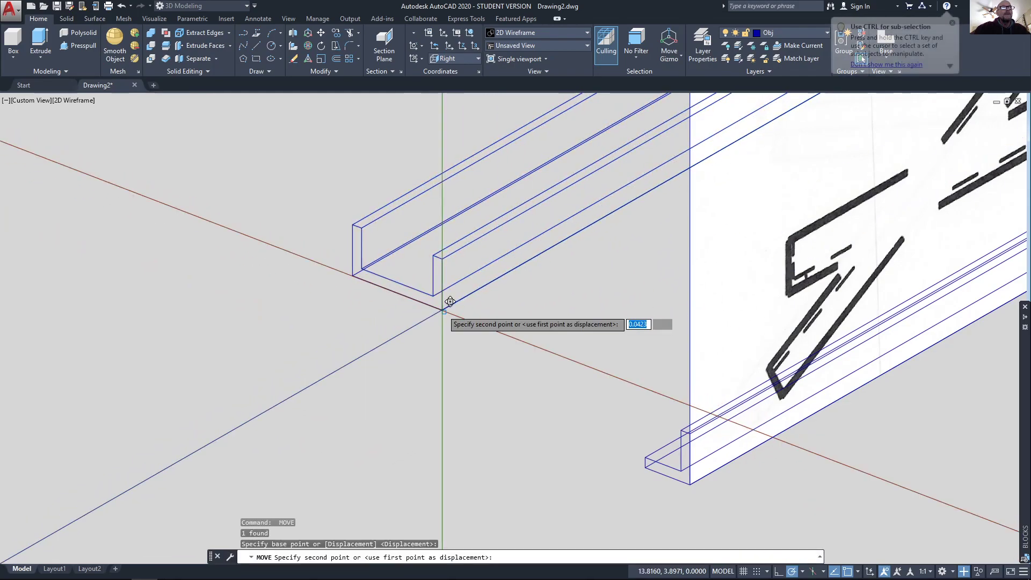
left_click(690, 485)
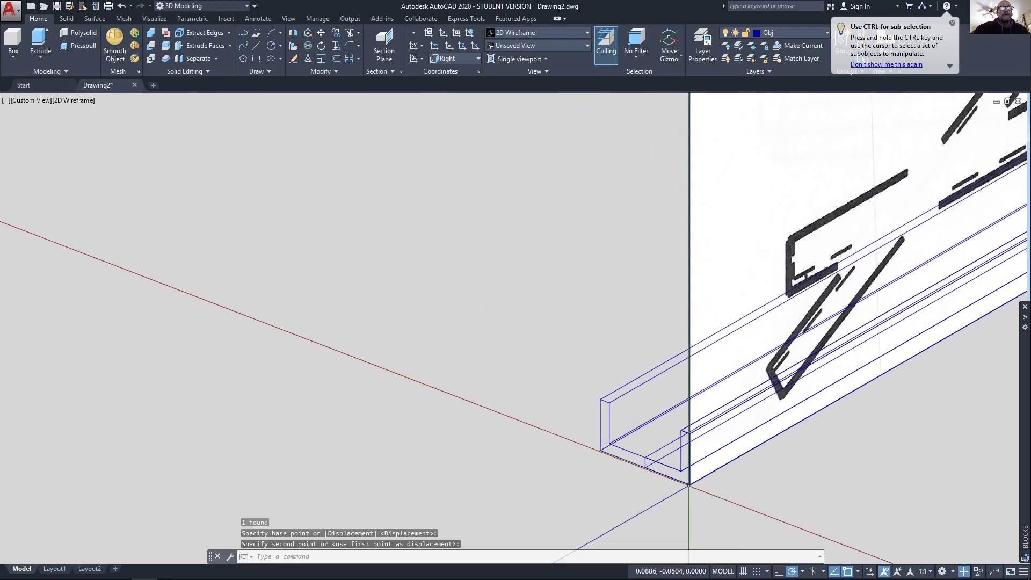
- 3D-rotate the channel solid 180 degrees about its lengthwise axis through the midpoint of the web's end edge, so its flanges point down
scroll(692, 483, "down", 2)
scroll(714, 485, "down", 2)
middle_click_drag(714, 486, 541, 486)
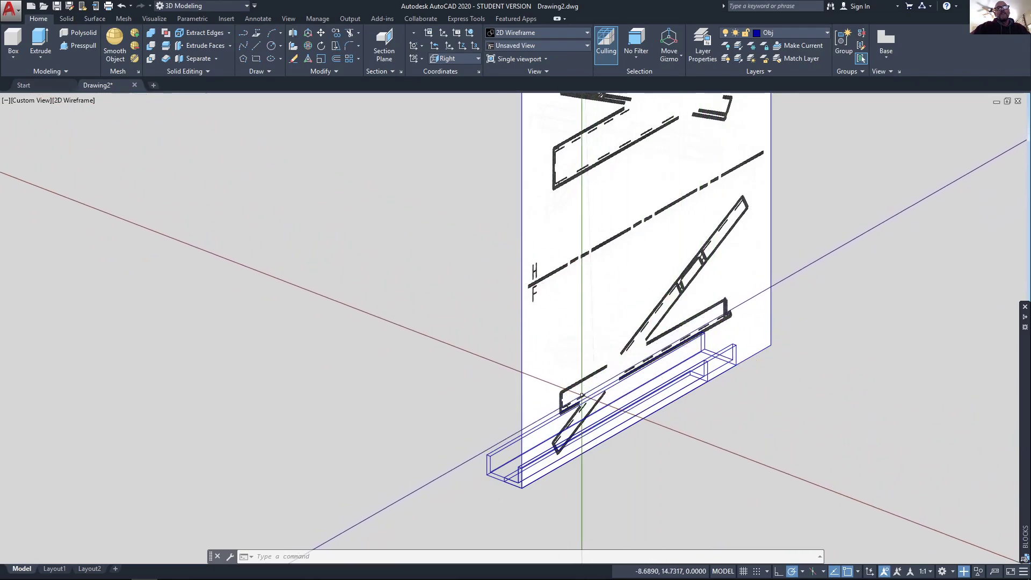
middle_click_drag(637, 314, 600, 429)
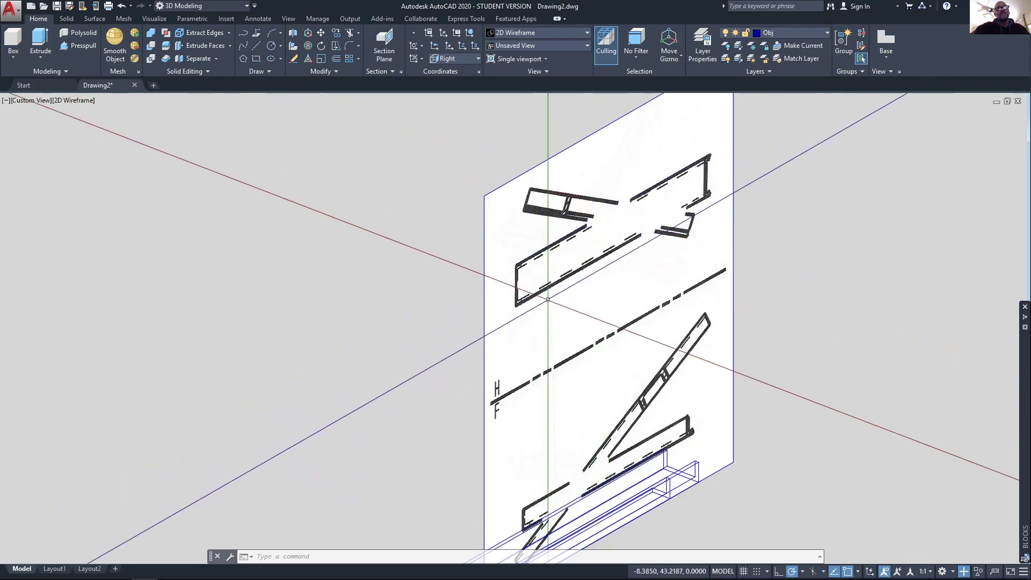
middle_click_drag(584, 451, 591, 322)
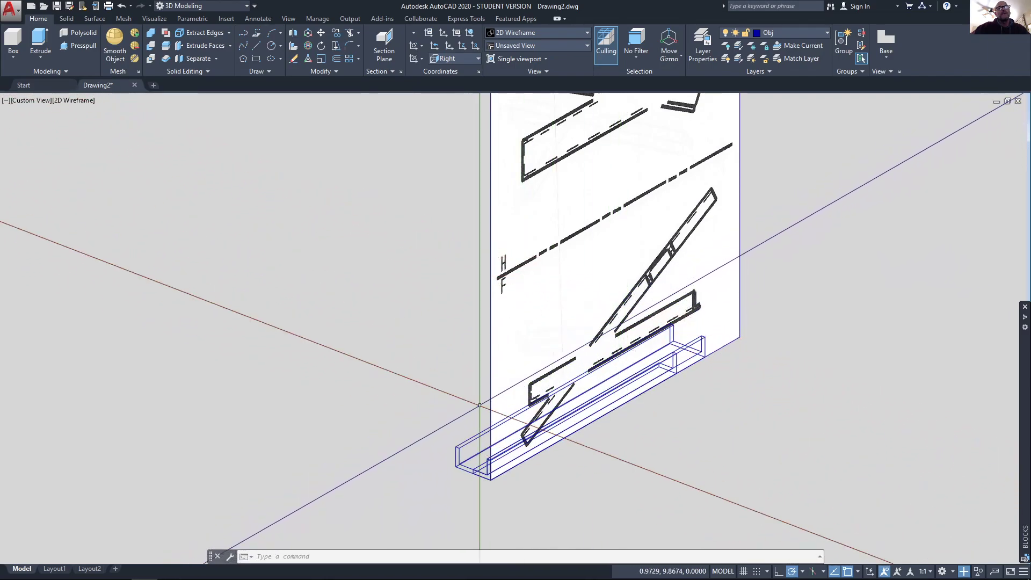
left_click(458, 447)
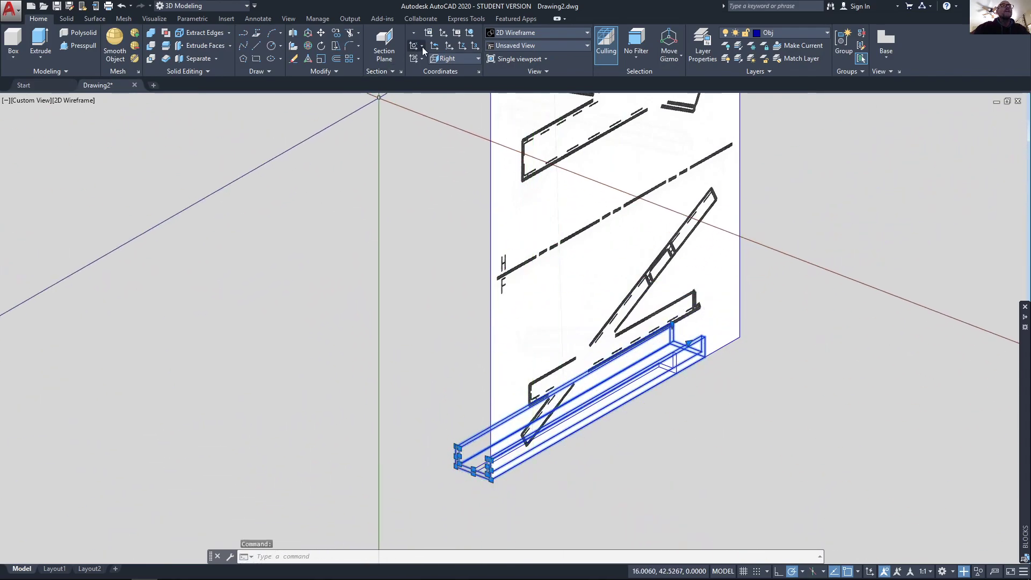
left_click(308, 45)
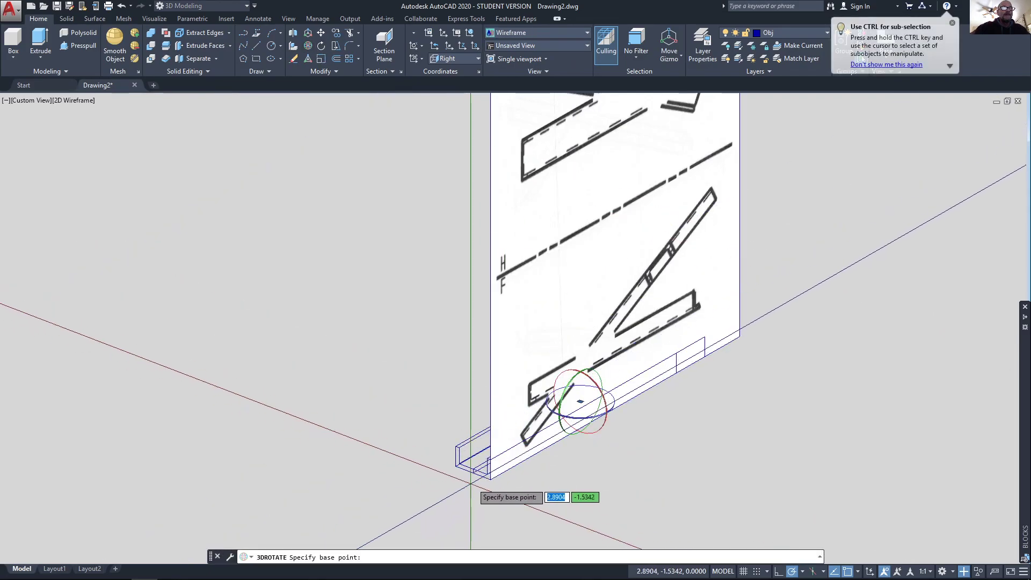
scroll(505, 461, "up", 8)
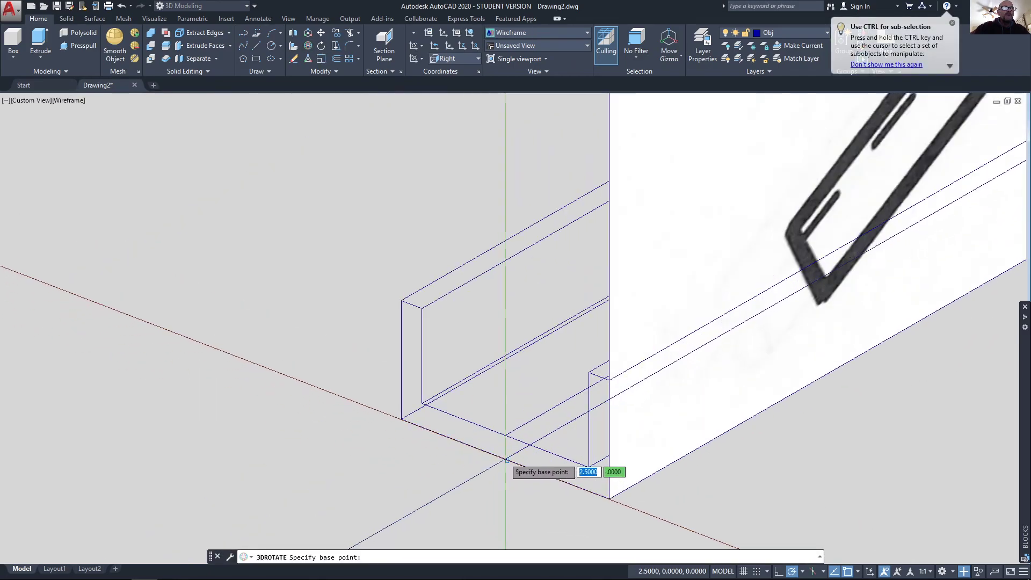
left_click(505, 459)
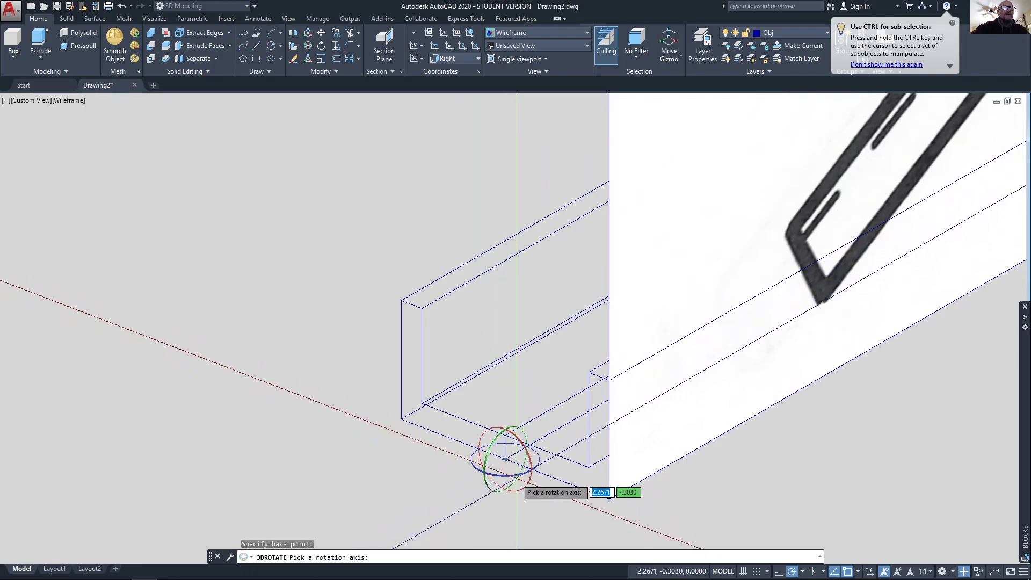
left_click(520, 443)
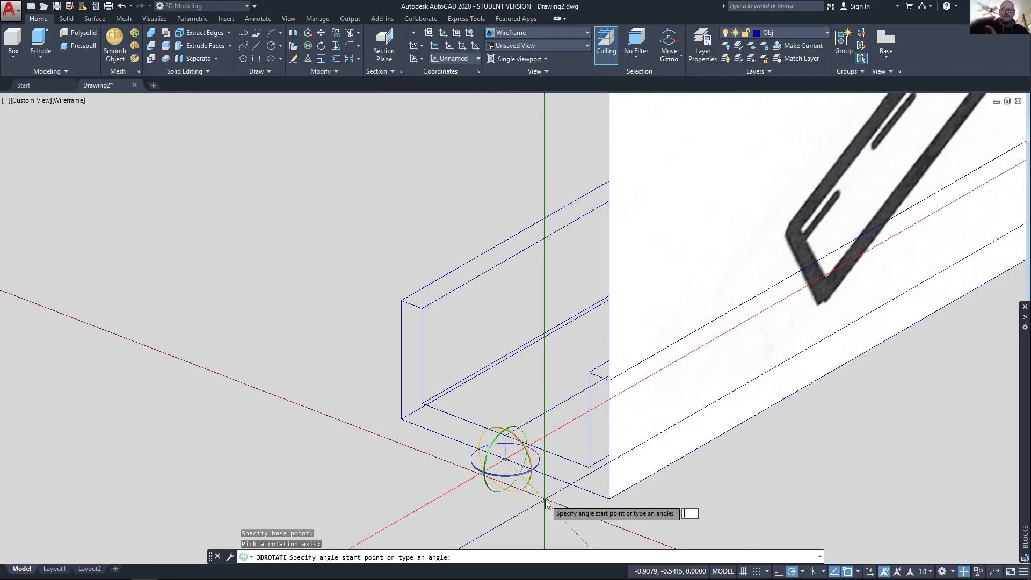
key("Return")
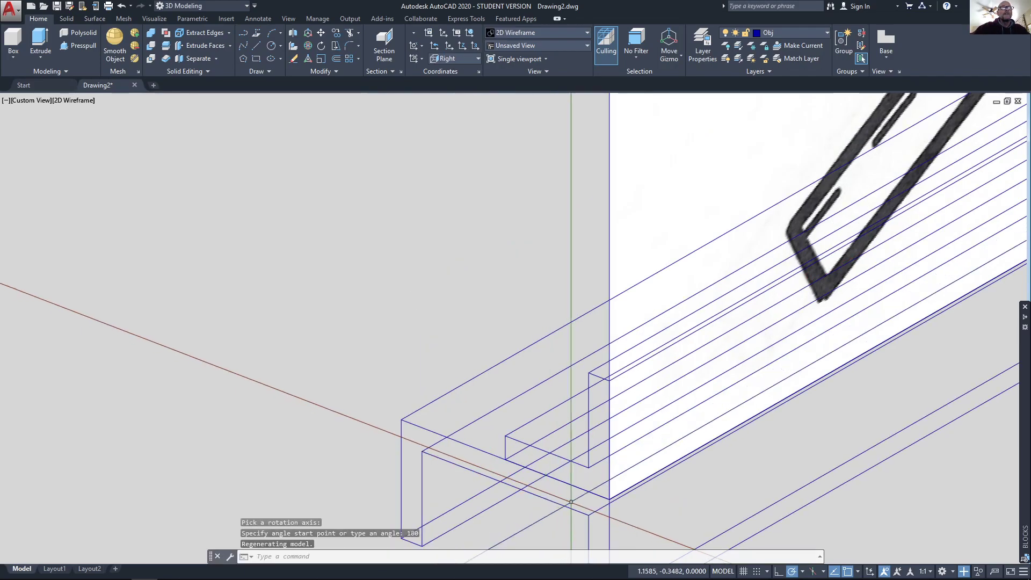
- Switch the model view to Front so the attached image is seen face-on
scroll(672, 498, "down", 3)
middle_click_drag(673, 494, 579, 331)
scroll(543, 353, "down", 2)
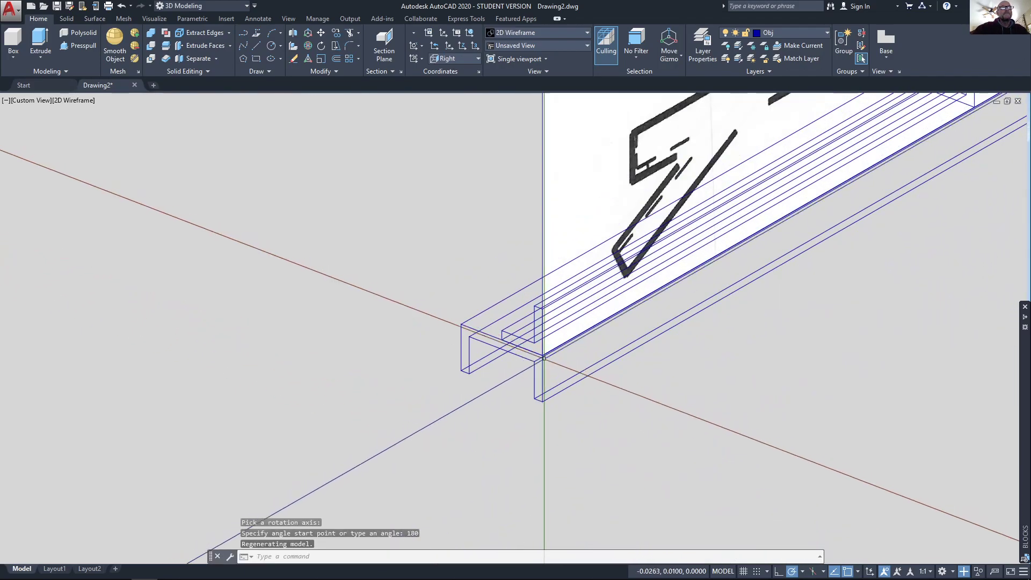
scroll(597, 363, "down", 2)
middle_click_drag(605, 362, 449, 407)
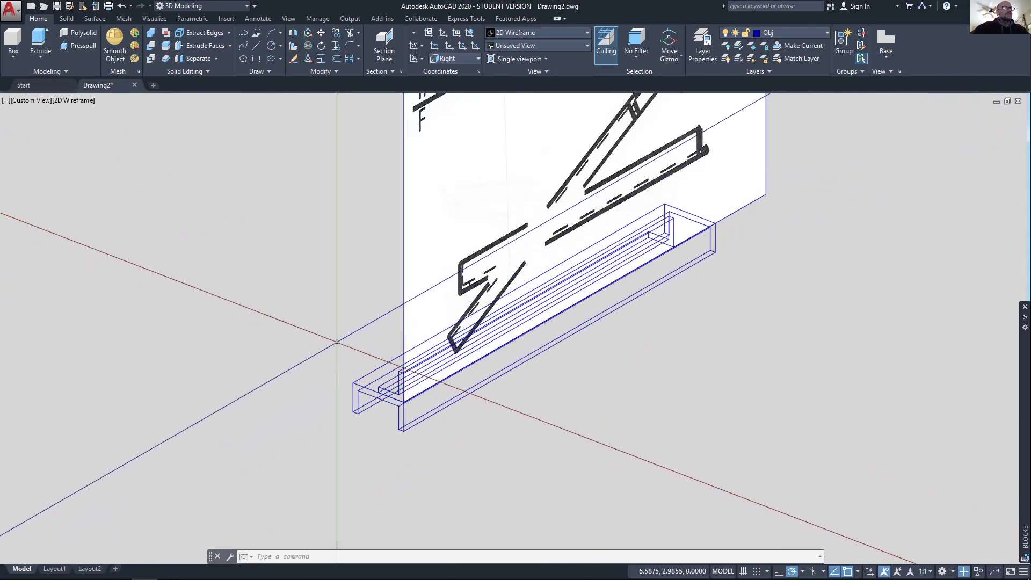
left_click(32, 101)
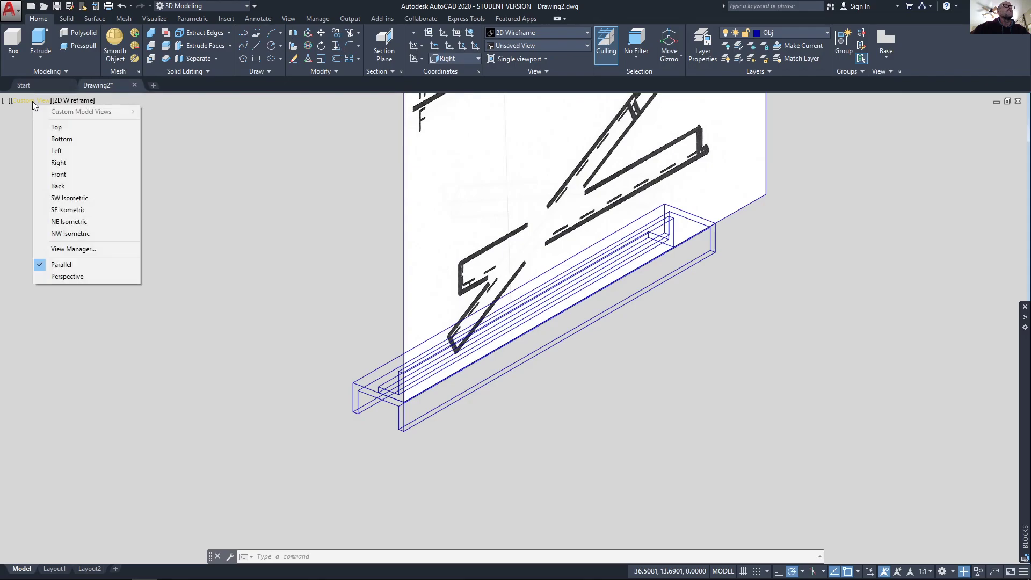
left_click(67, 176)
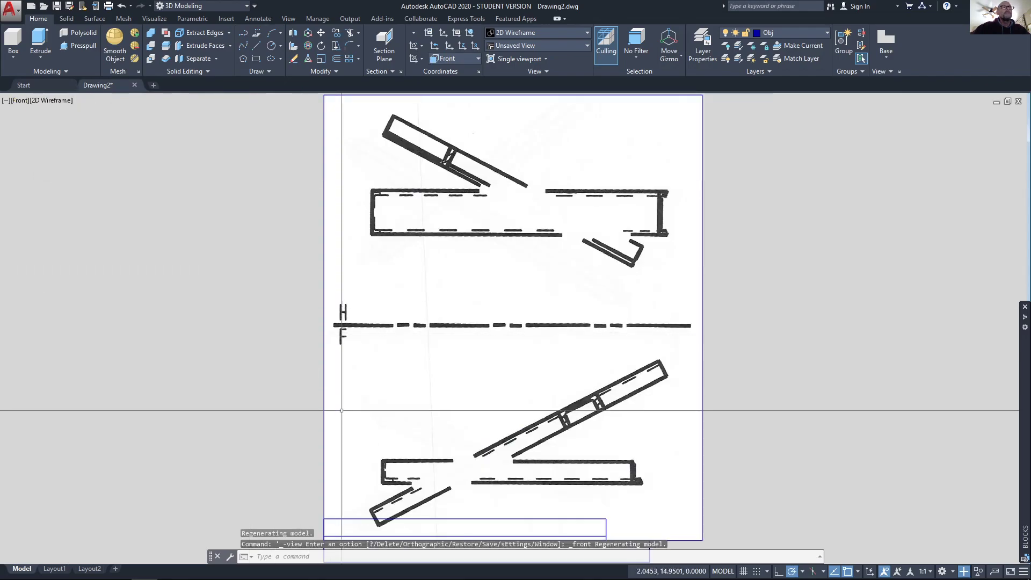
- Move the channel solid up onto the reference image so its lower end corner meets the inclined member's lowest corner in the F view
scroll(341, 411, "down", 3)
left_click(373, 353)
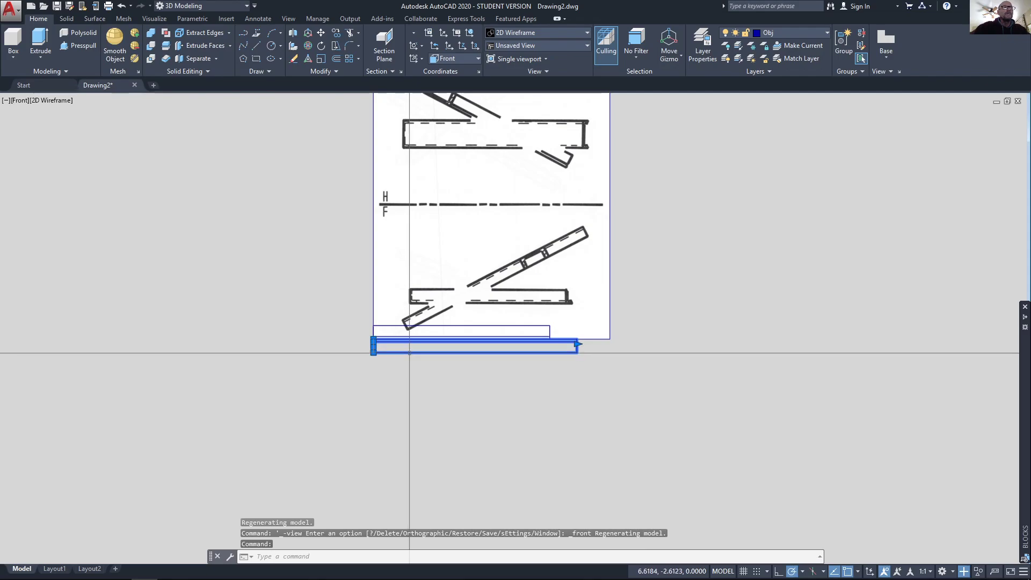
left_click_drag(409, 352, 445, 337)
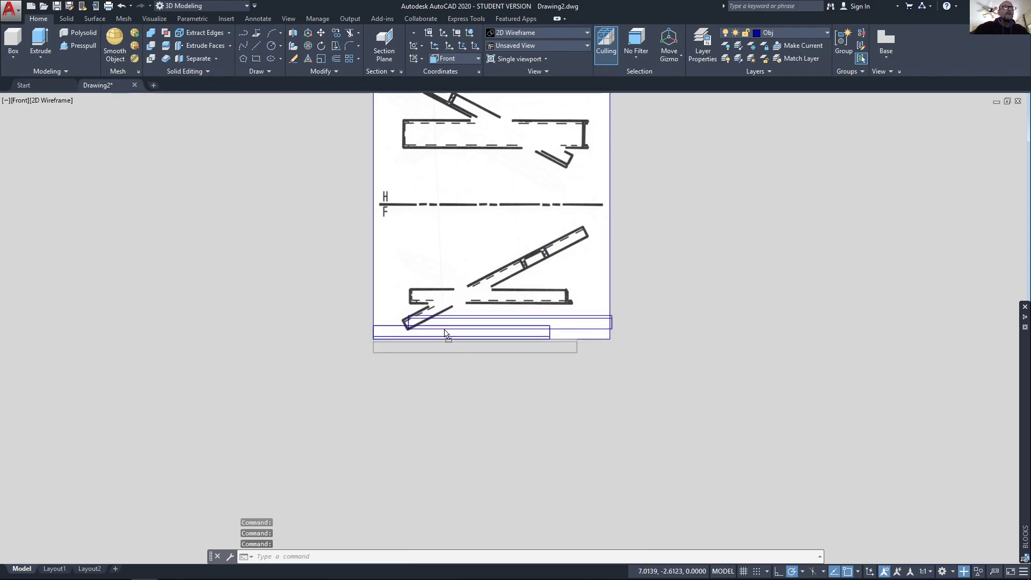
scroll(445, 328, "up", 2)
middle_click_drag(280, 303, 644, 270)
left_click(582, 295)
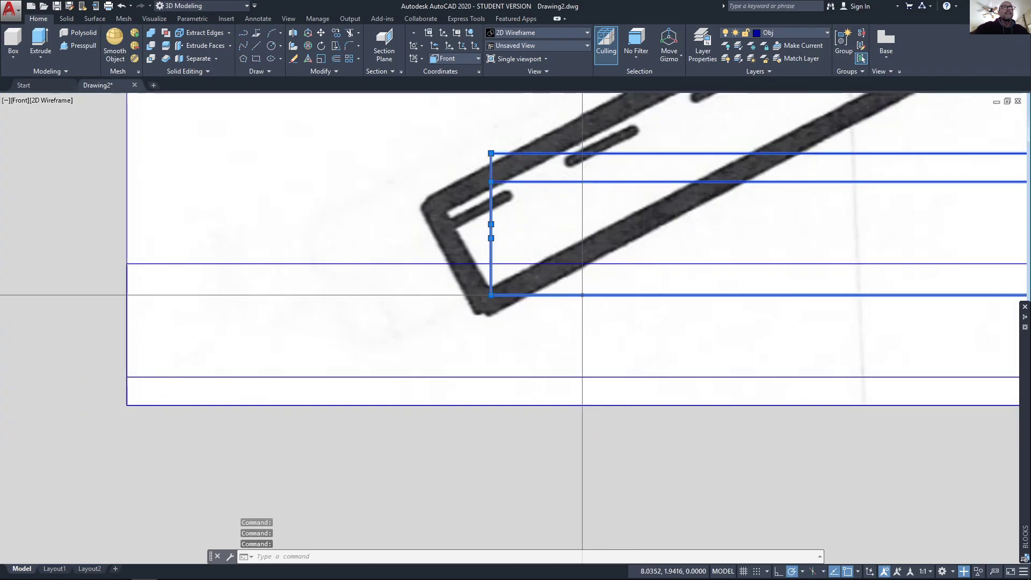
left_click_drag(589, 295, 581, 306)
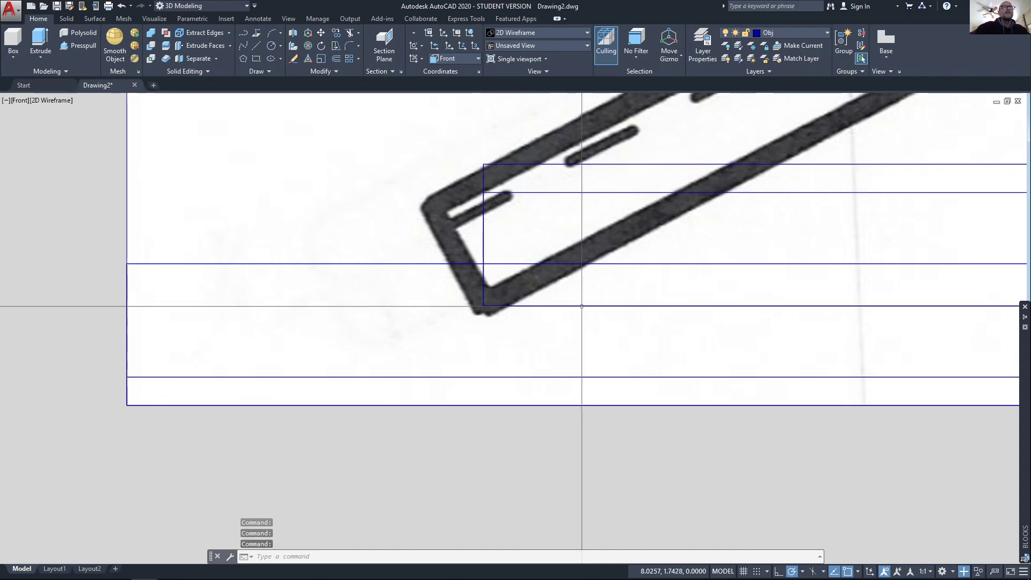
- Rotate the channel solid 27 degrees about its lower end corner so it follows the inclined member in the F view
left_click(608, 306)
type("ro")
key("Return")
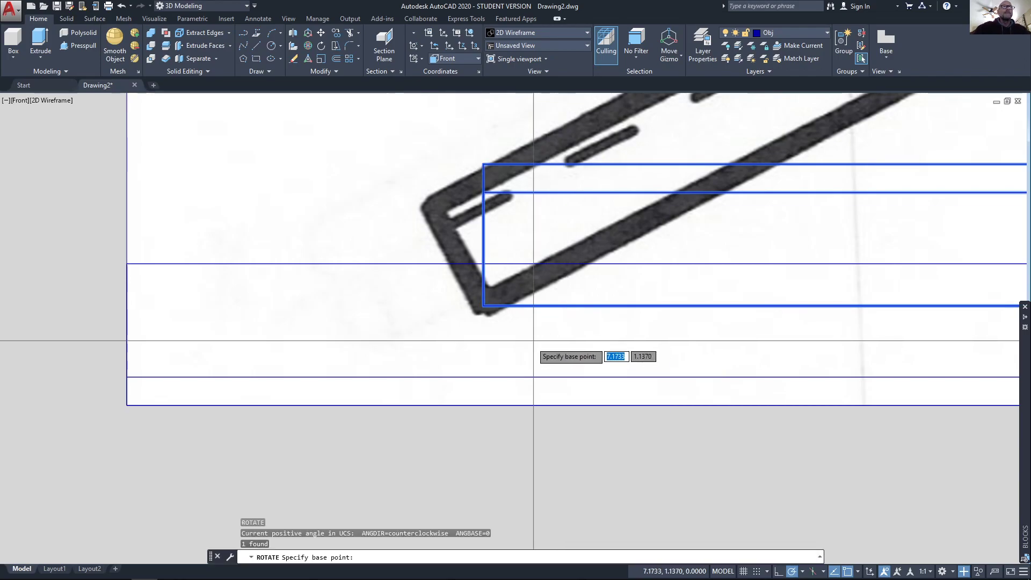
left_click(483, 306)
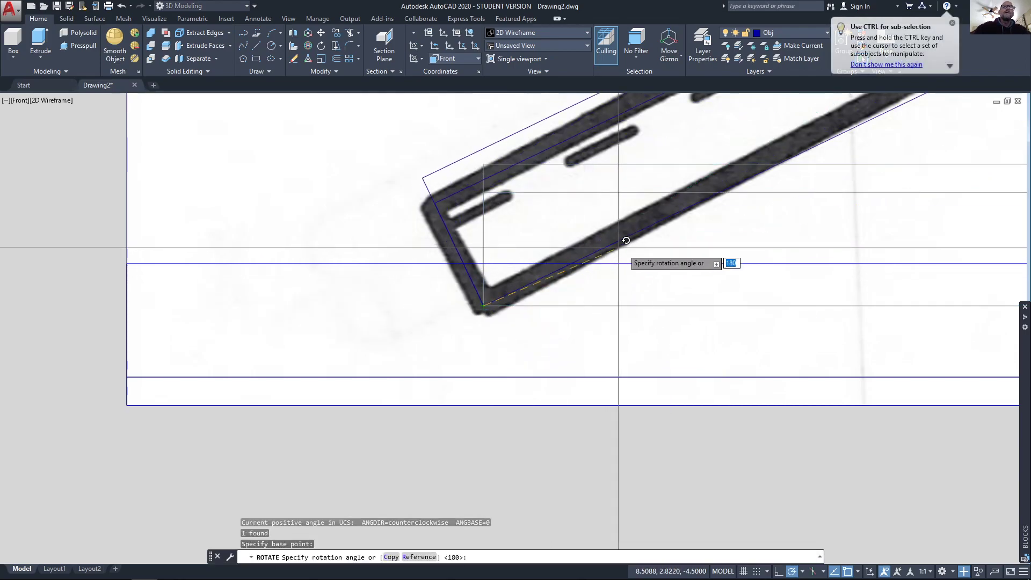
scroll(662, 283, "down", 4)
middle_click_drag(662, 283, 370, 370)
scroll(370, 371, "down", 2)
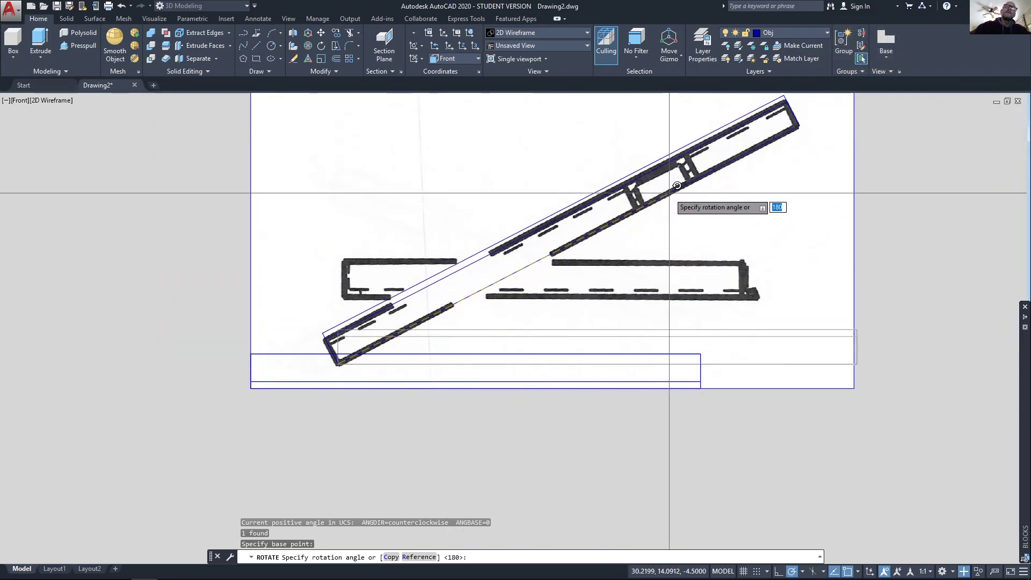
left_click(677, 185)
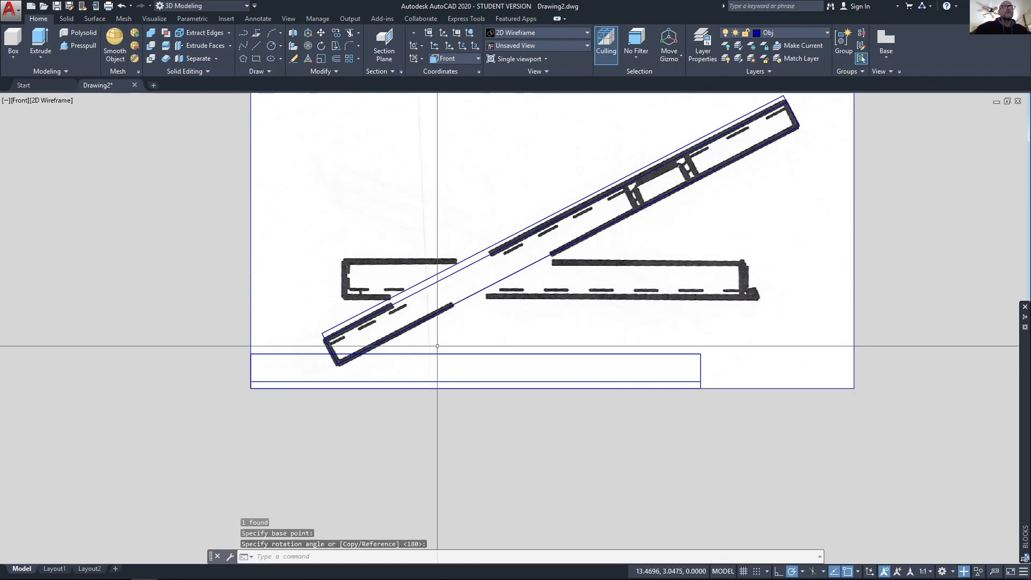
- Move the angle solid onto the horizontal member in the F view, aligning its lower edge and right end with the image
left_click(298, 354)
left_click_drag(279, 354, 358, 263)
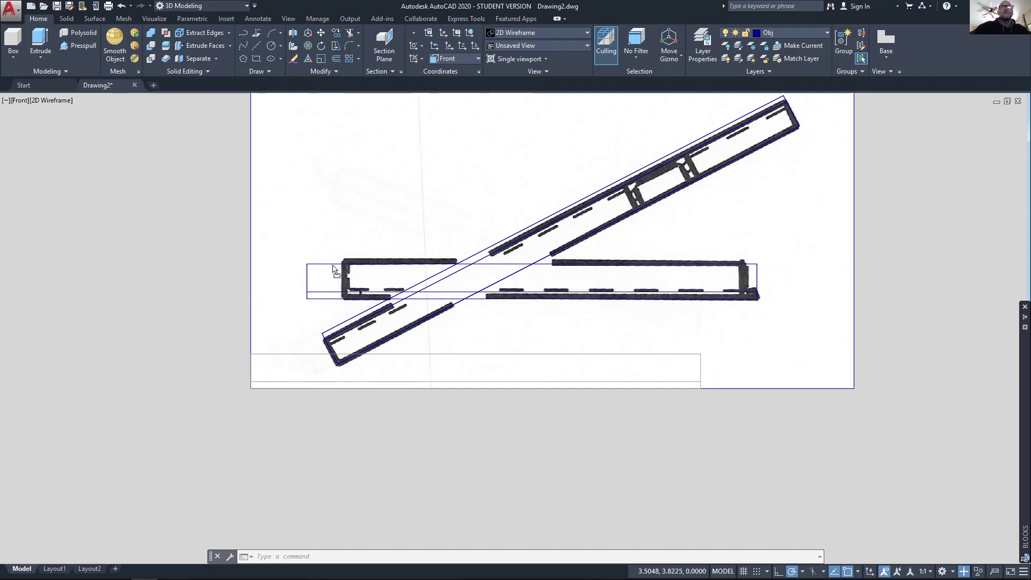
left_click_drag(332, 269, 332, 265)
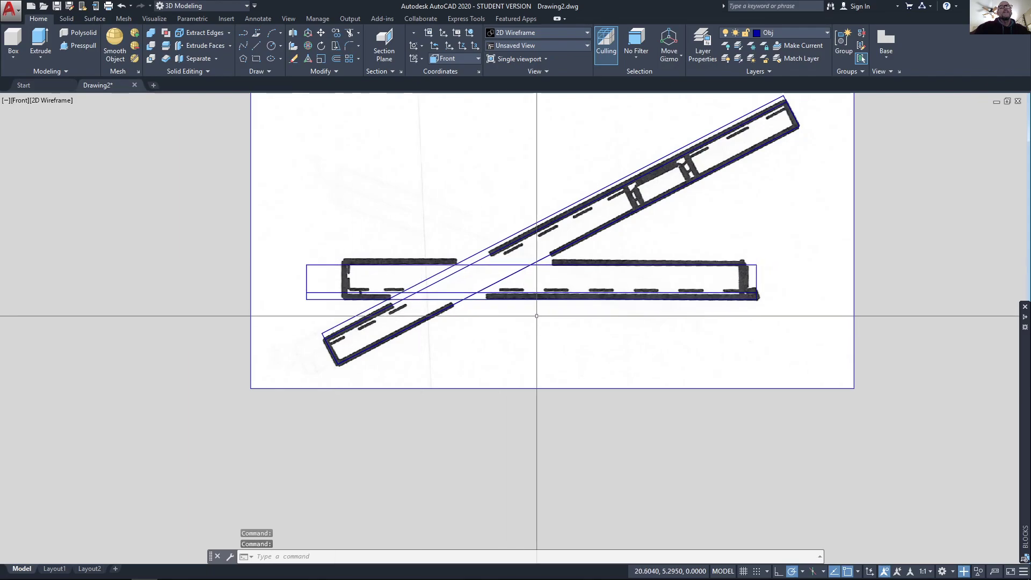
- Measure the angle between horizontal and the inclined member's lower edge in the H view, using its lowest corner as vertex
scroll(543, 335, "down", 4)
middle_click_drag(542, 338, 526, 504)
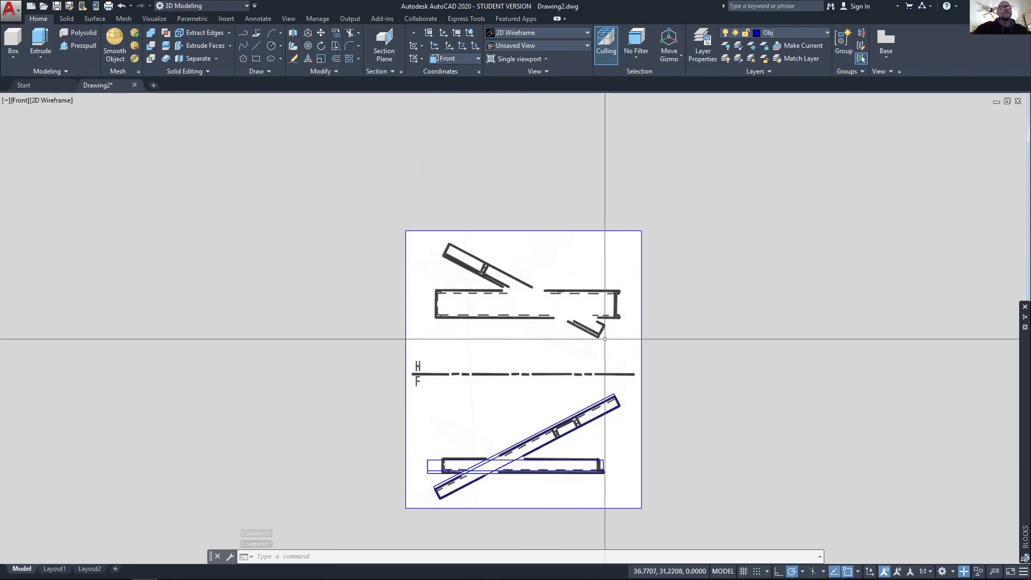
type("a")
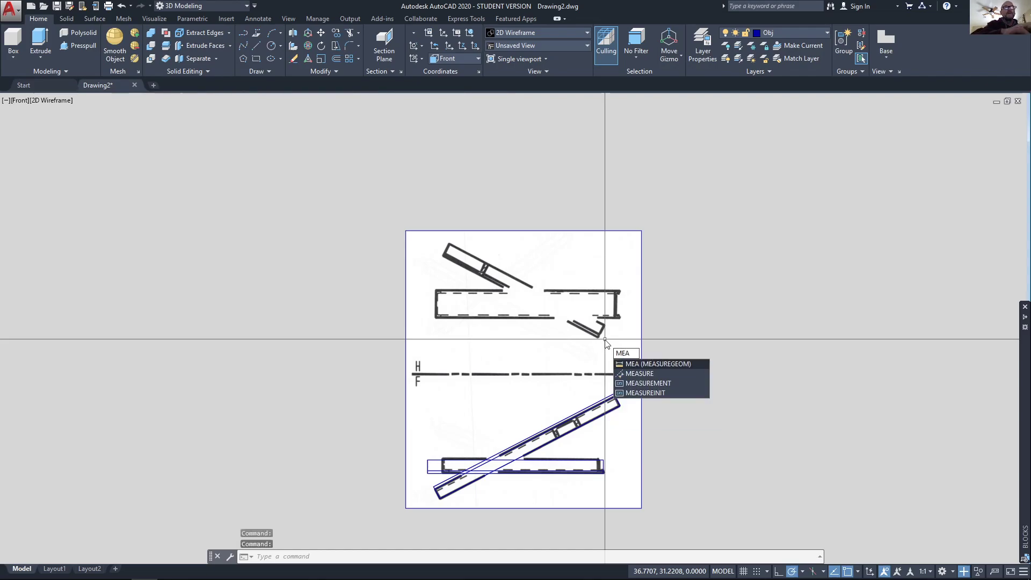
left_click(632, 364)
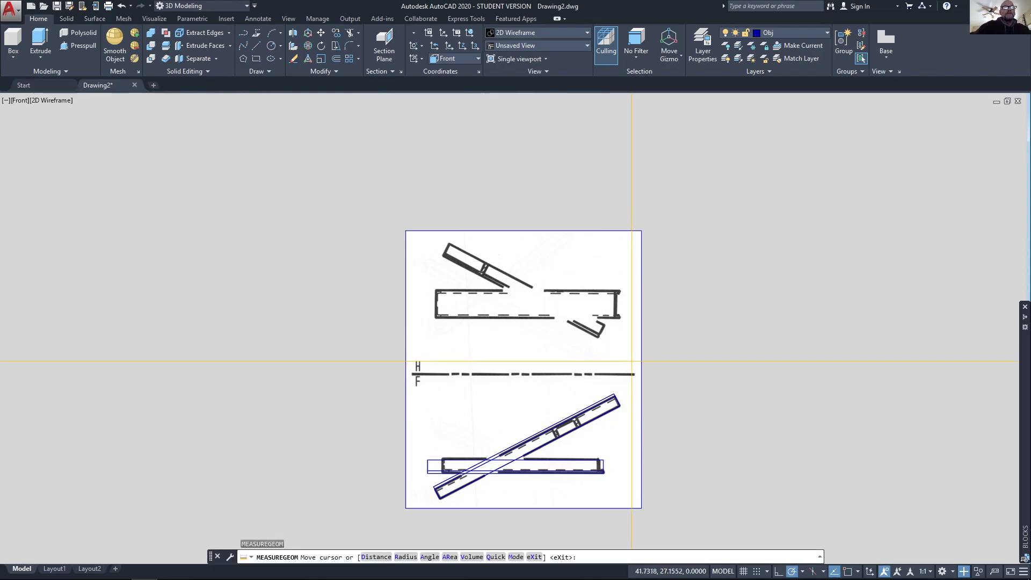
type("a")
key("Return")
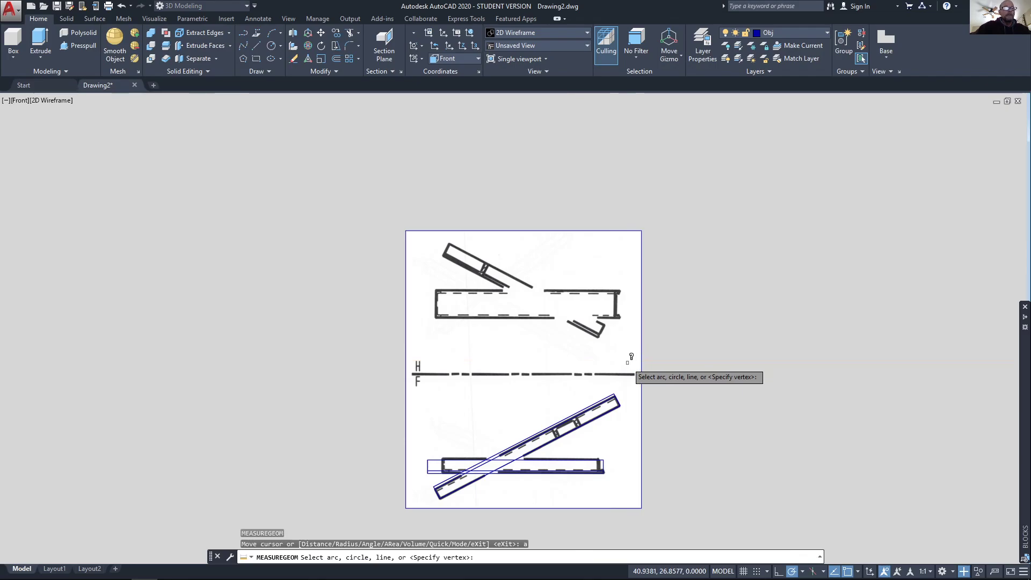
key("Return")
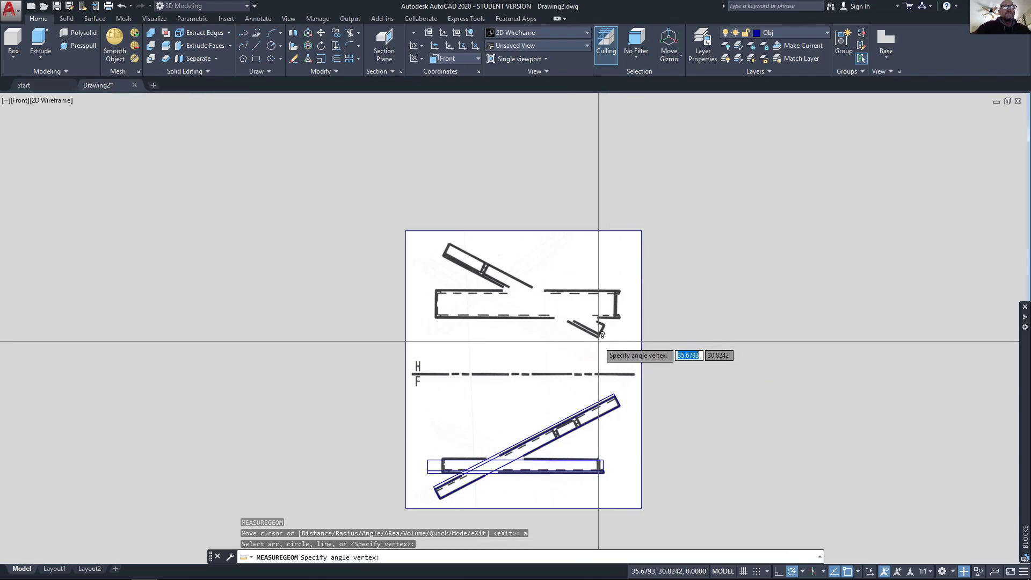
scroll(607, 342, "up", 5)
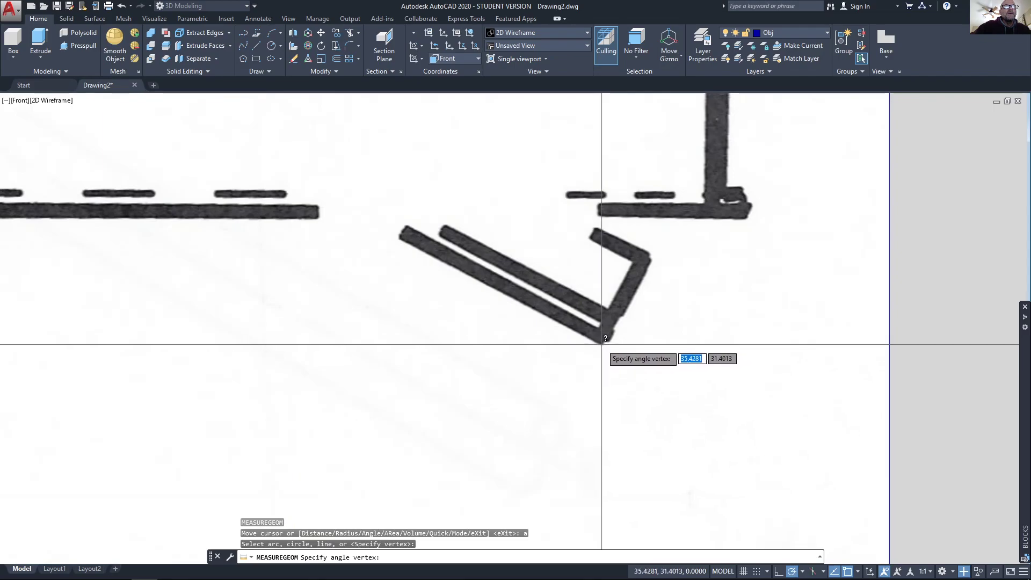
left_click(601, 344)
left_click(436, 338)
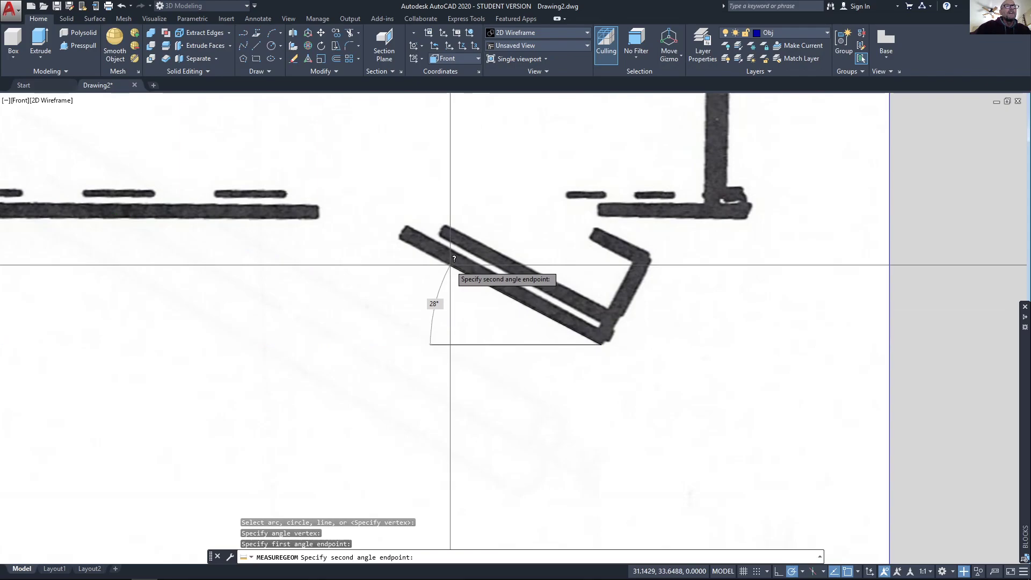
key("Escape")
- In the Top view, rotate the angle solid -28 degrees about the corner at its right end on the image plane
scroll(460, 276, "down", 5)
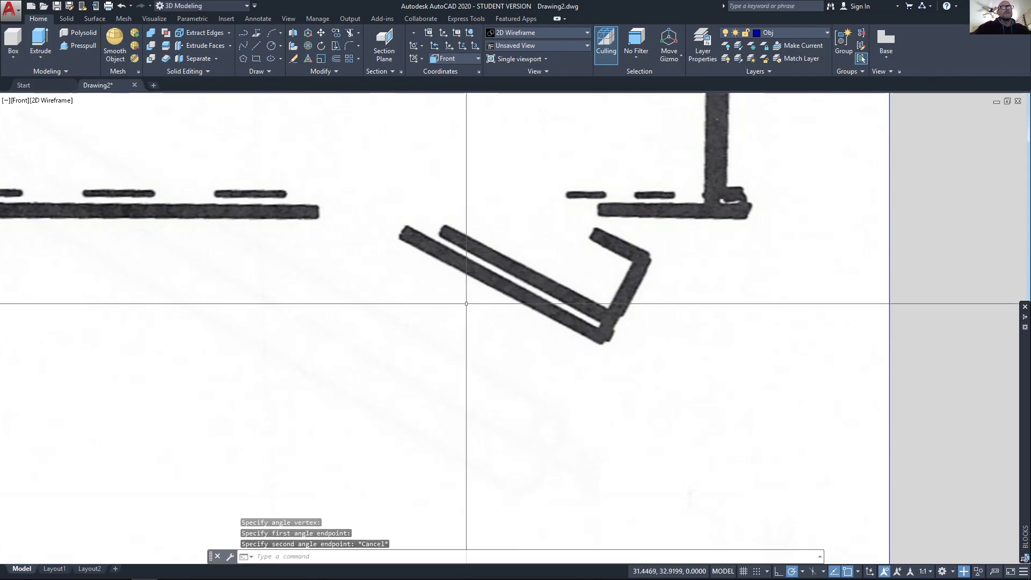
middle_click_drag(520, 384, 643, 290)
scroll(643, 291, "down", 2)
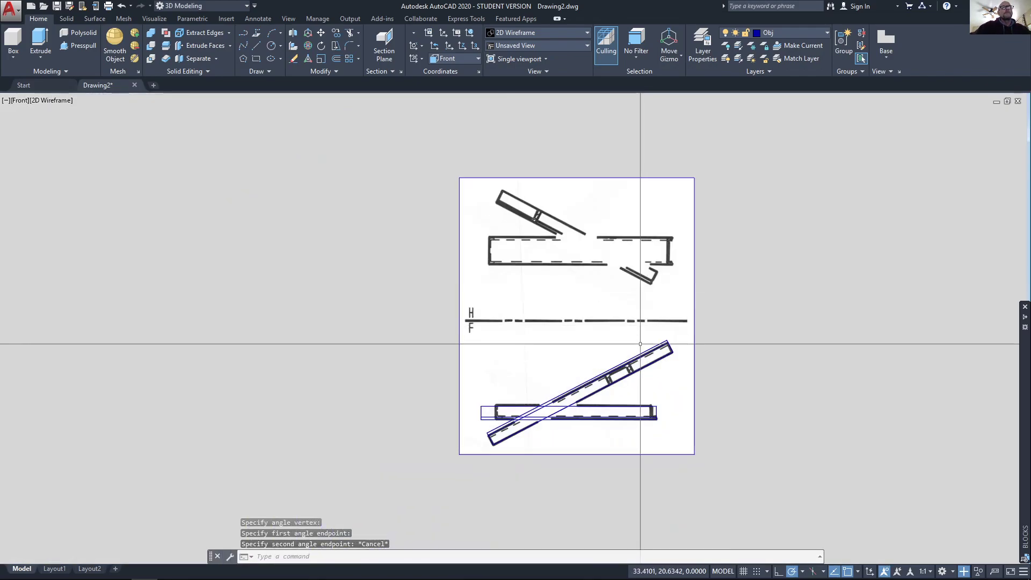
left_click(18, 101)
left_click(49, 128)
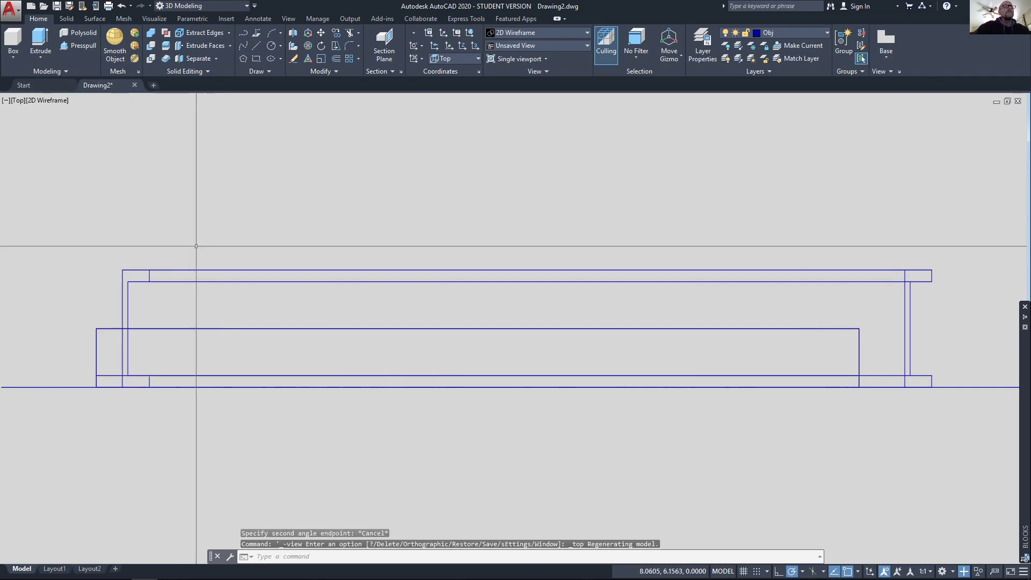
left_click(99, 328)
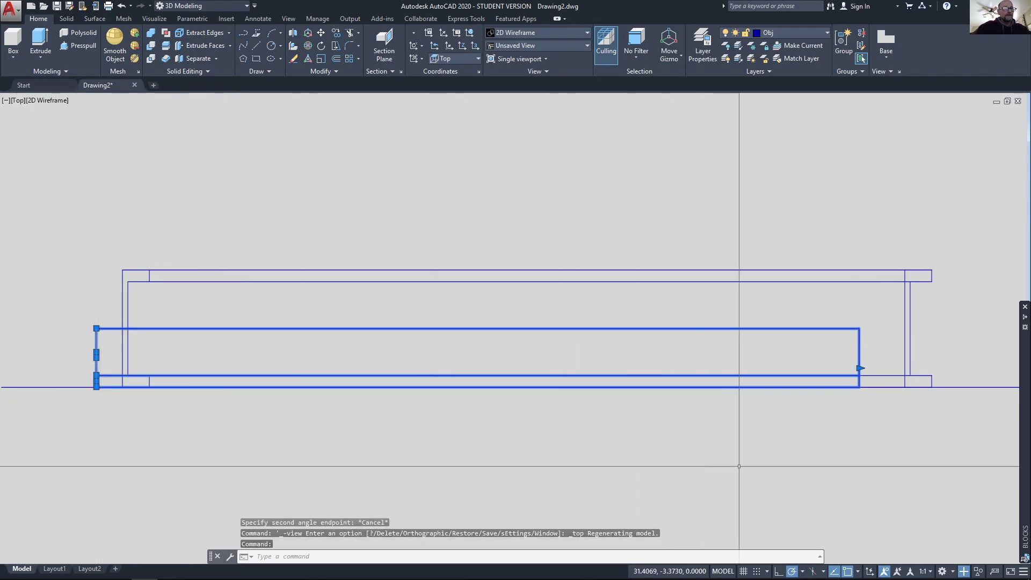
key("Return")
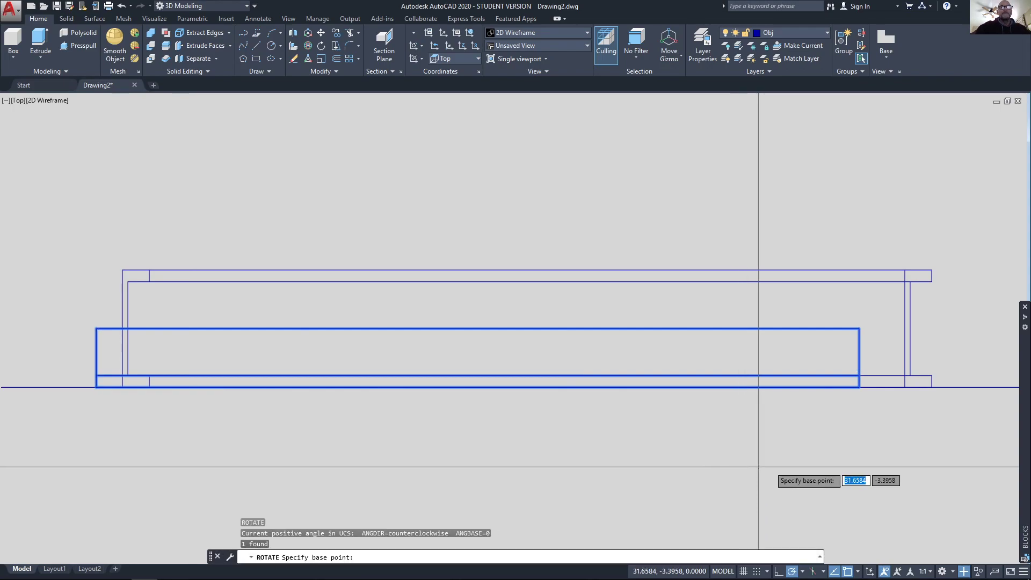
left_click(858, 386)
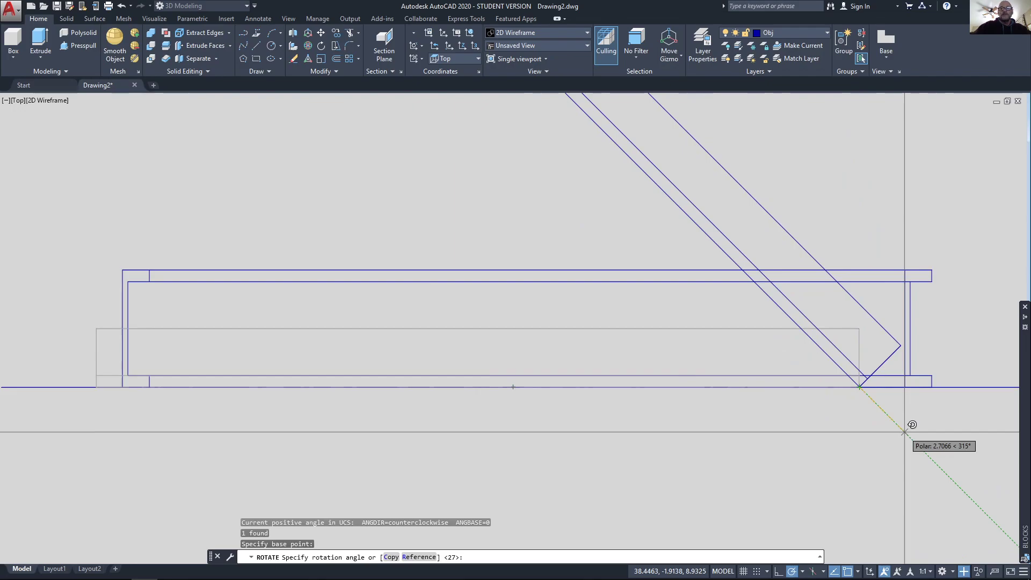
key("Return")
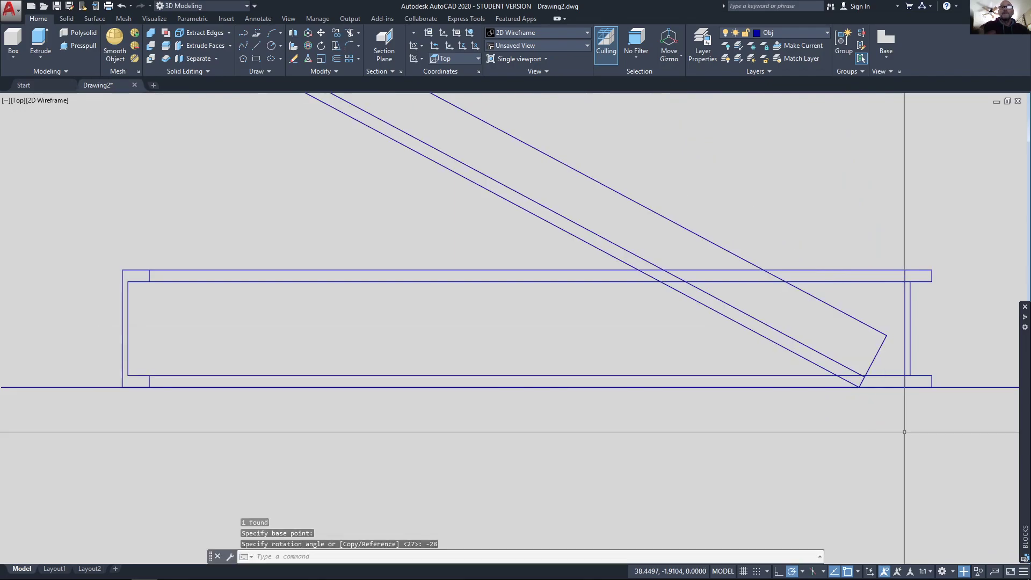
- Inspect the rotated solids against the reference image in 3D and return the model view to Front
scroll(891, 416, "down", 5)
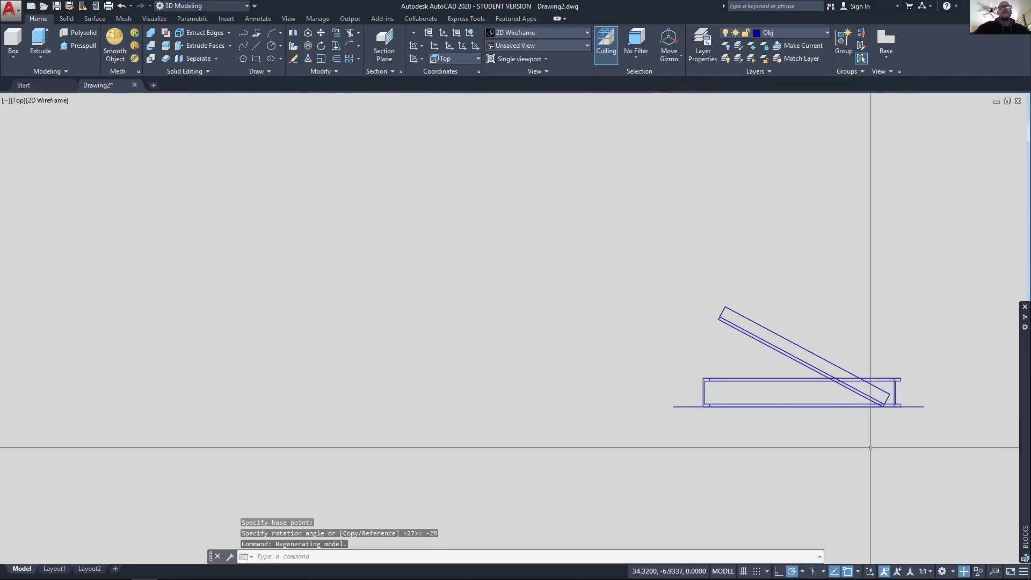
middle_click_drag(878, 475, 775, 322, "shift")
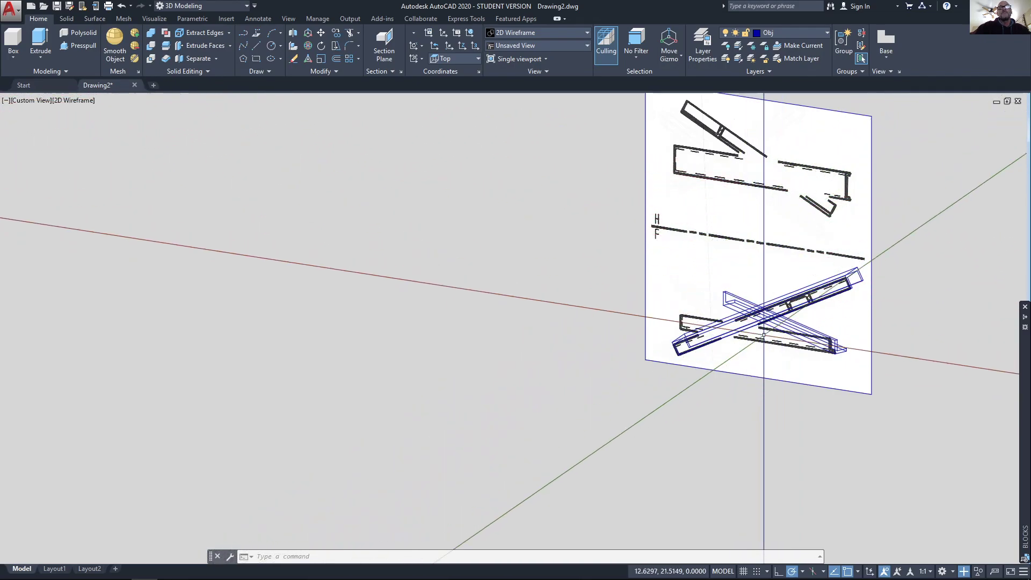
middle_click_drag(762, 322, 805, 350, "shift")
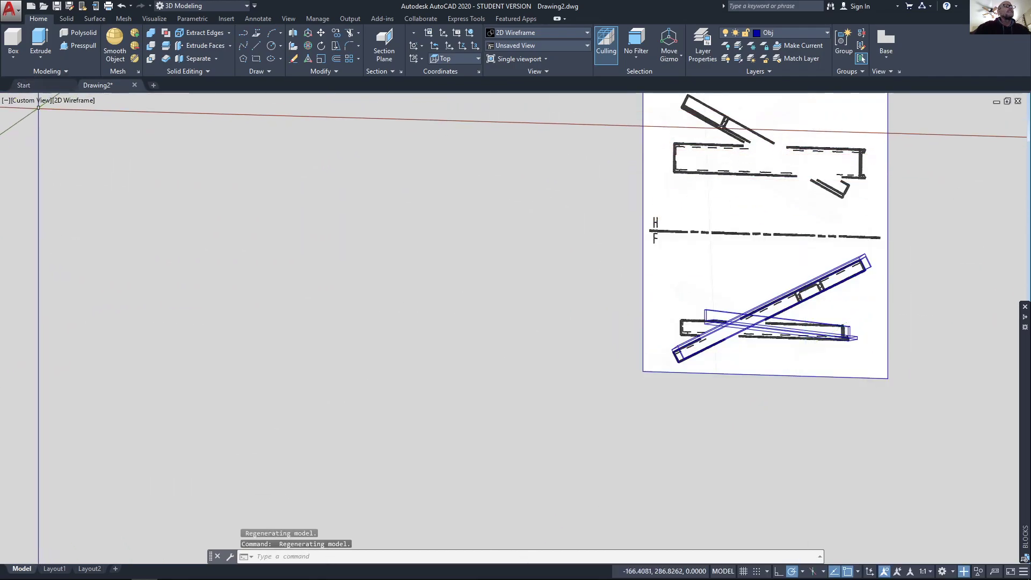
left_click(35, 101)
left_click(64, 174)
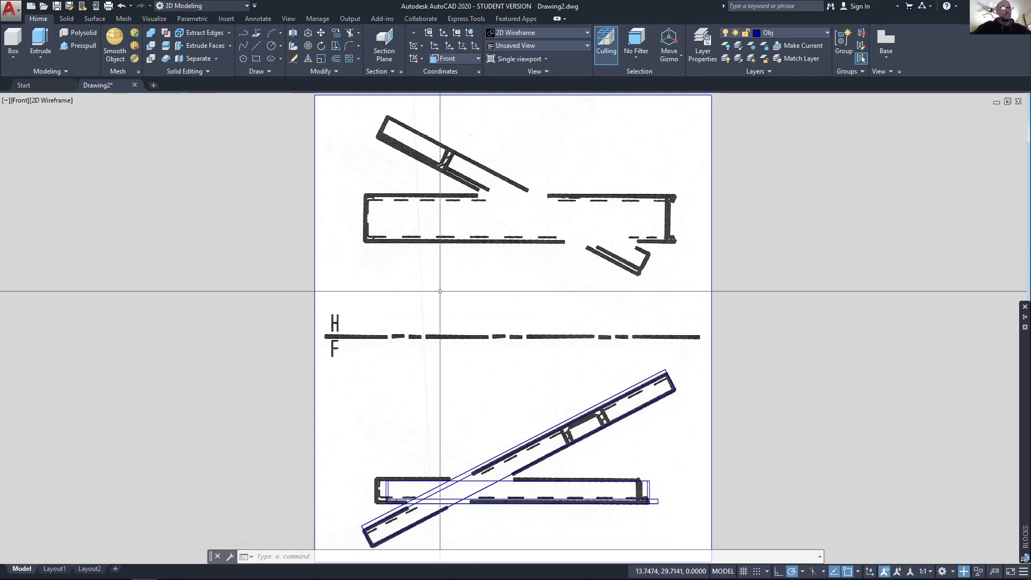
- Measure the vertical distance from the horizontal member's lower left corner in the H view to the H/F reference line
key("BackSpace")
key("BackSpace")
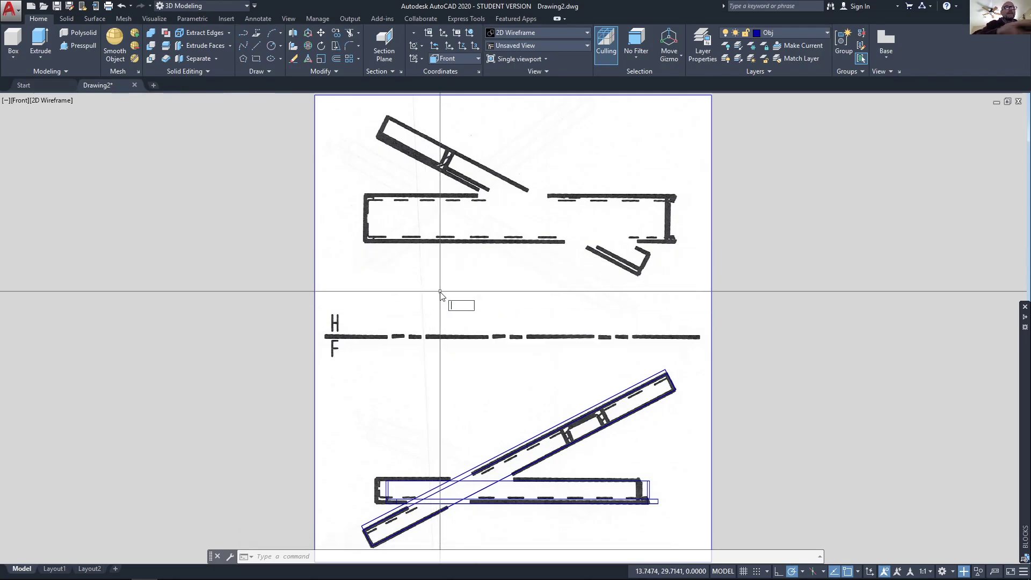
key("BackSpace")
type("eas")
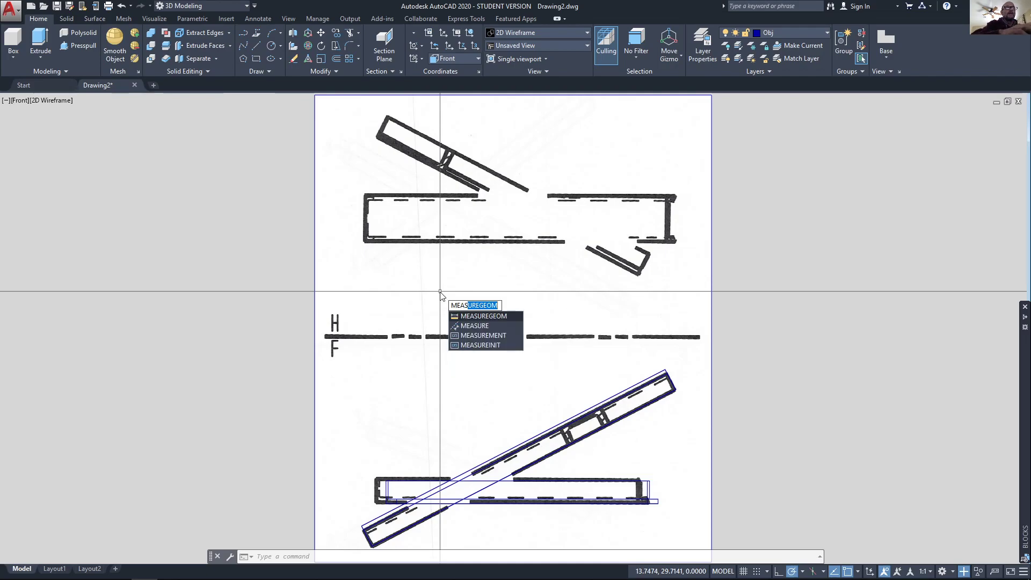
left_click(467, 317)
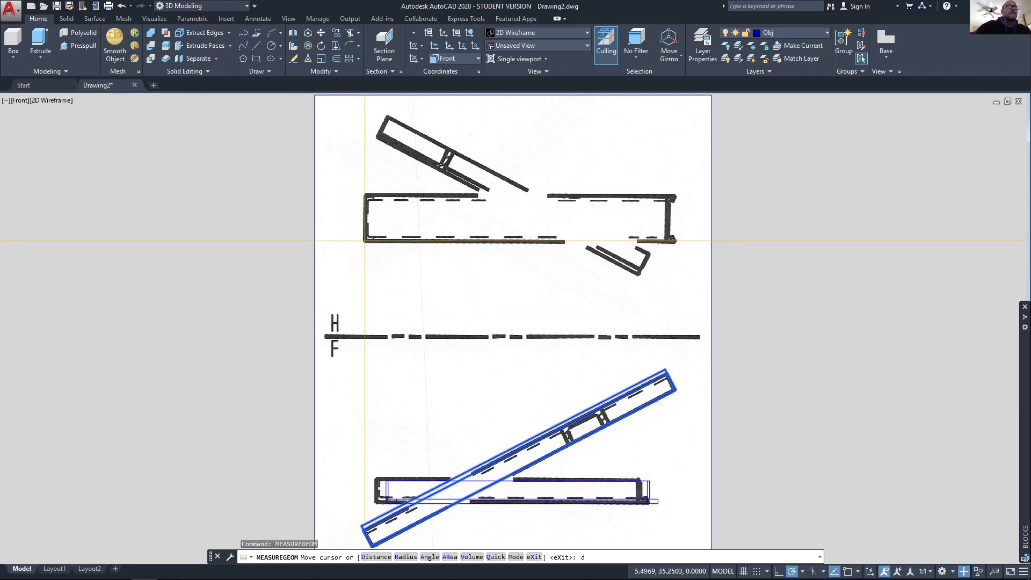
key("Return")
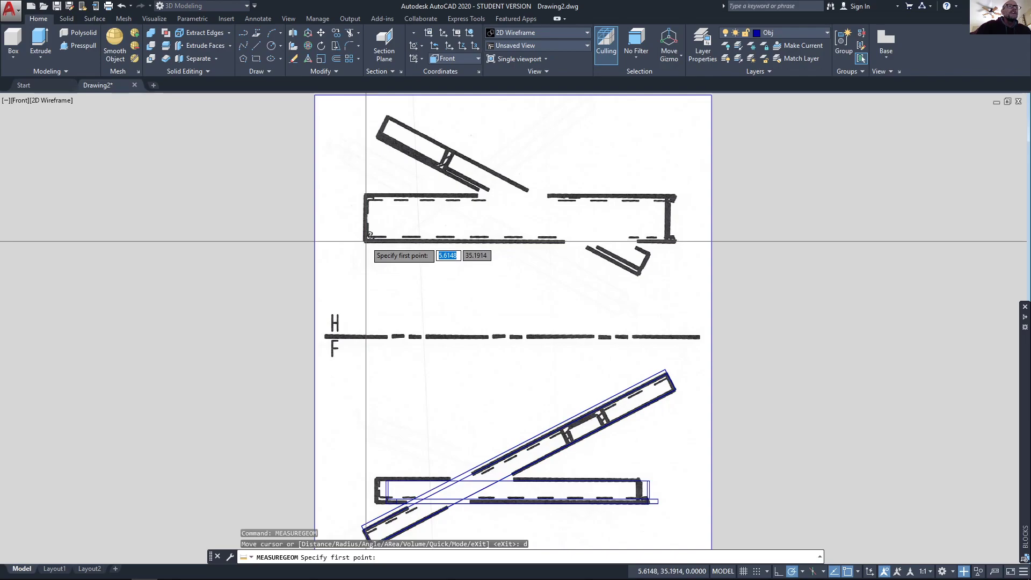
left_click(365, 241)
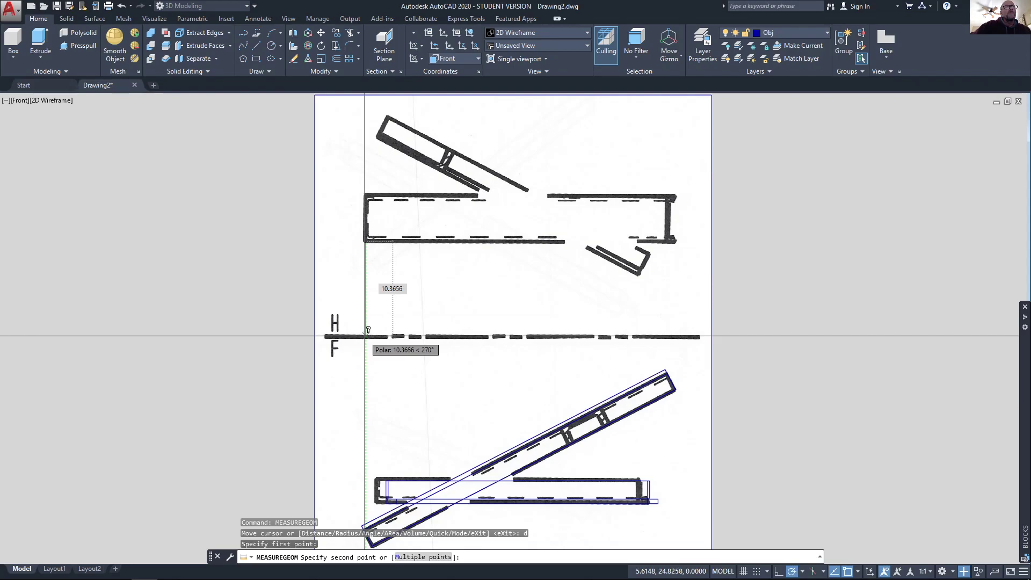
left_click(388, 263)
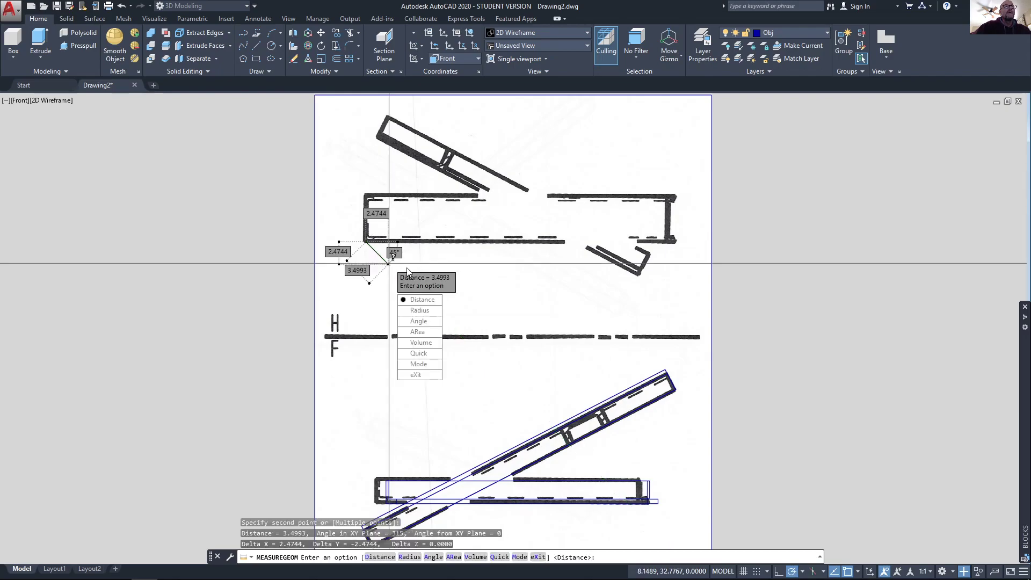
- Measure the vertical distance from the inclined member's lowest corner in the H view to the H/F reference line
left_click(419, 300)
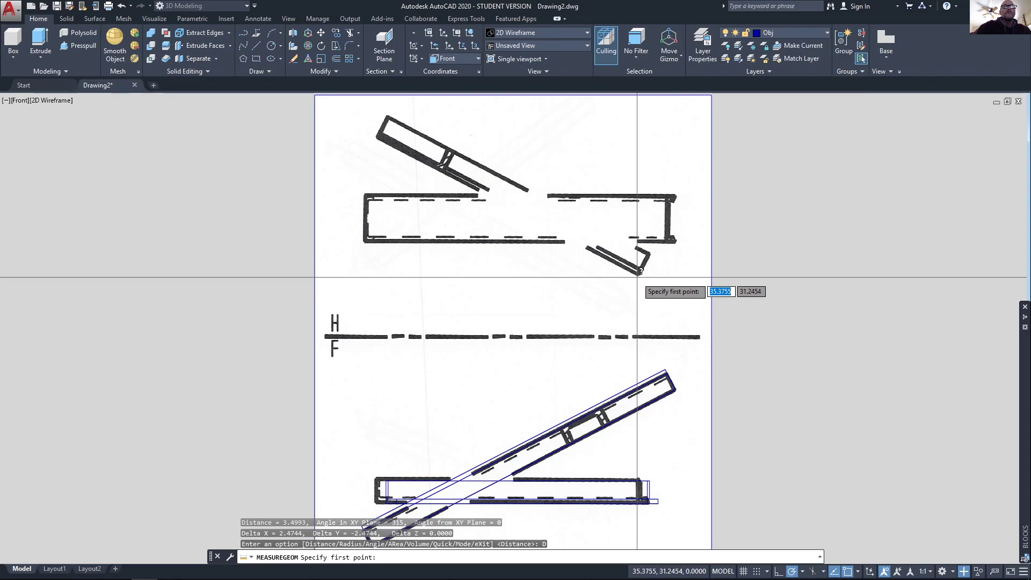
scroll(637, 277, "up", 4)
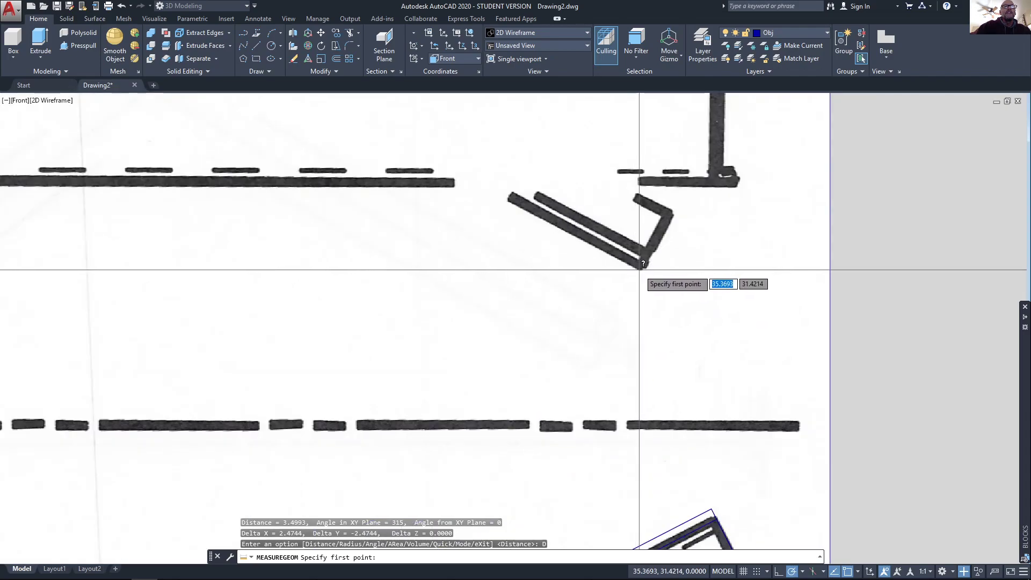
left_click(639, 269)
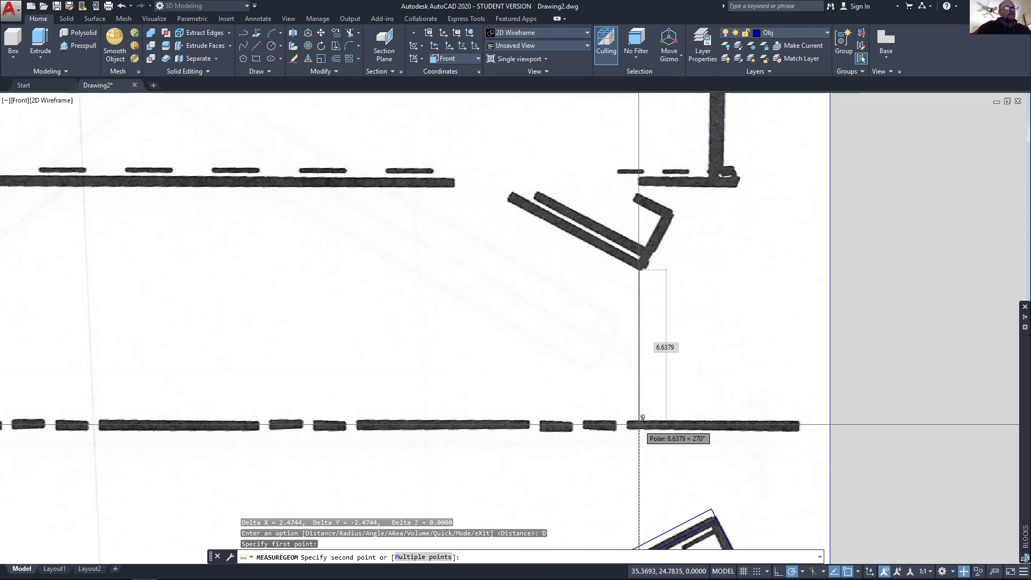
key("Escape")
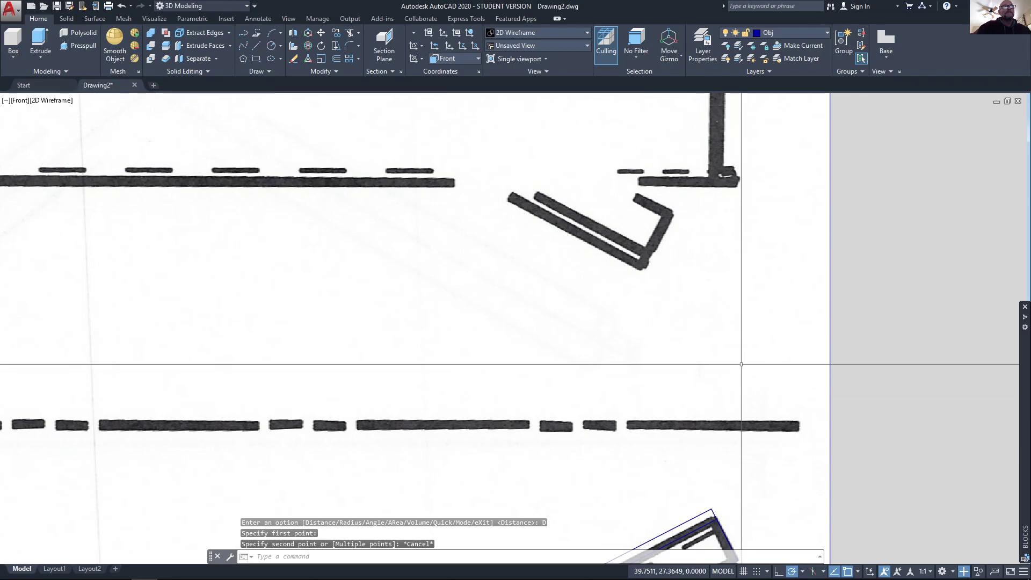
- Move the angle solid 6.64 units away from the image plane along the -Z direction
scroll(740, 364, "down", 2)
scroll(713, 362, "down", 2)
middle_click_drag(701, 359, 583, 473, "shift")
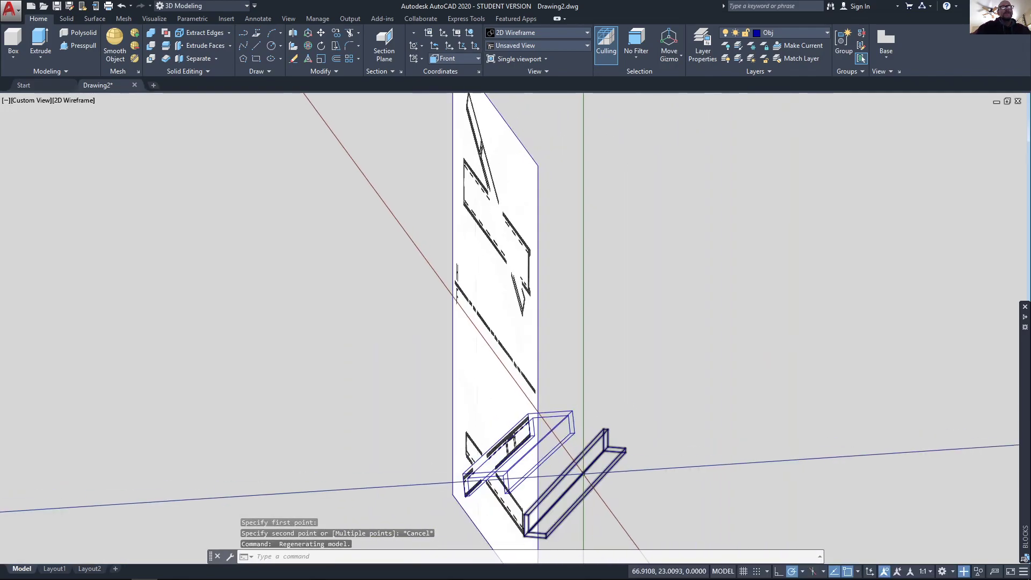
left_click(601, 474)
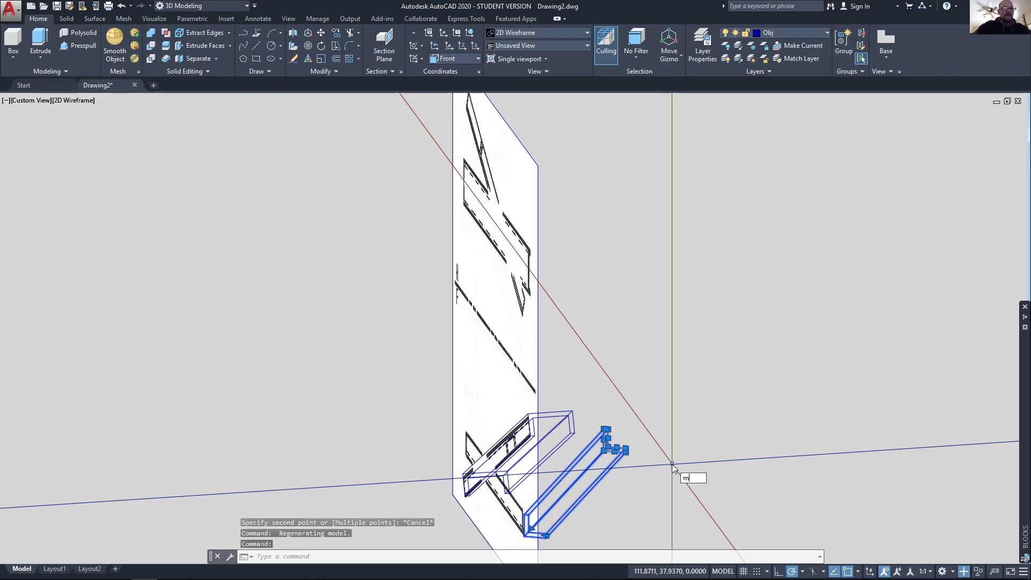
key("Return")
left_click(661, 480)
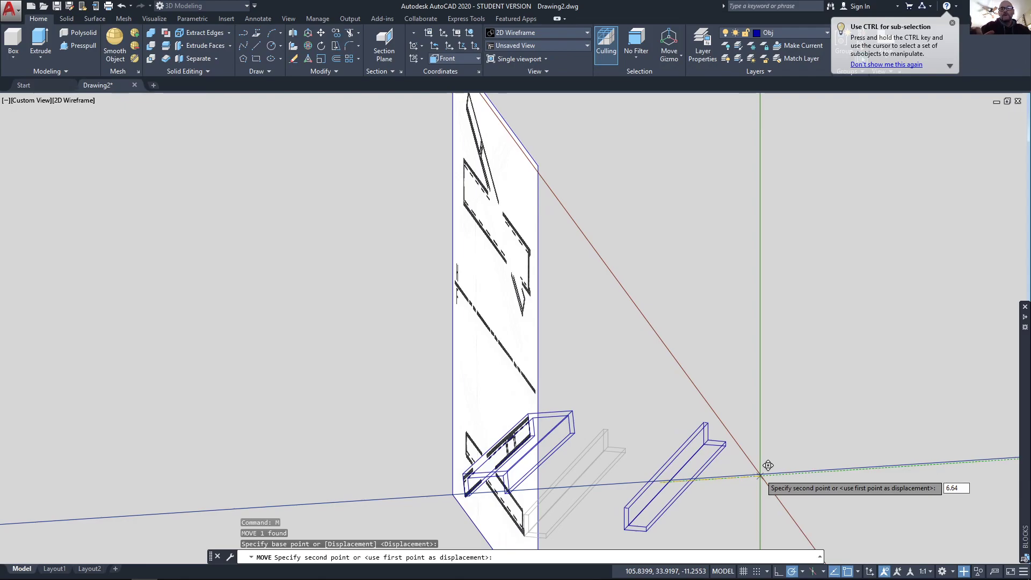
key("Return")
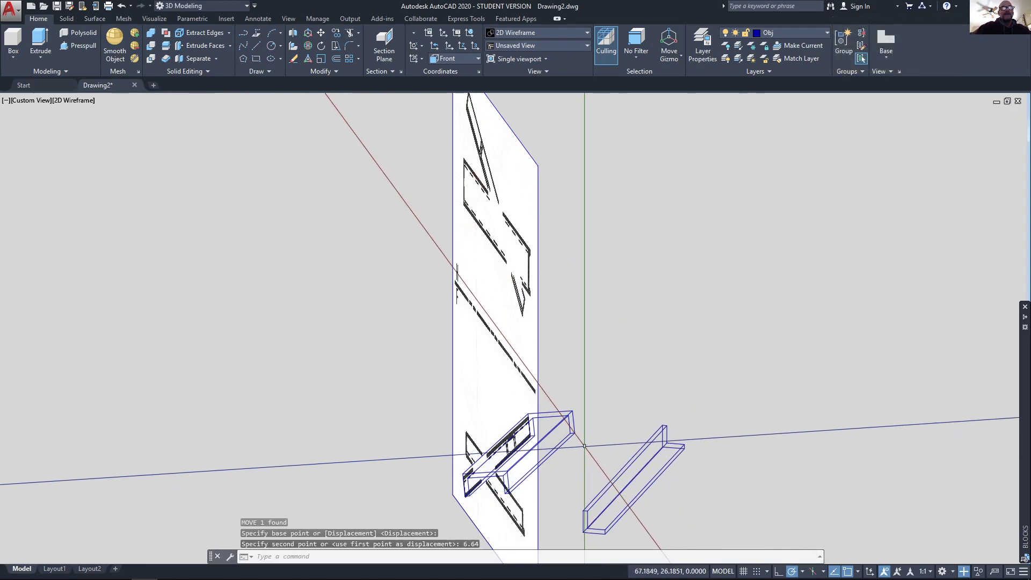
- Move the channel solid 10.35 units away from the image plane along the -Z direction
left_click(573, 432)
left_click(572, 401)
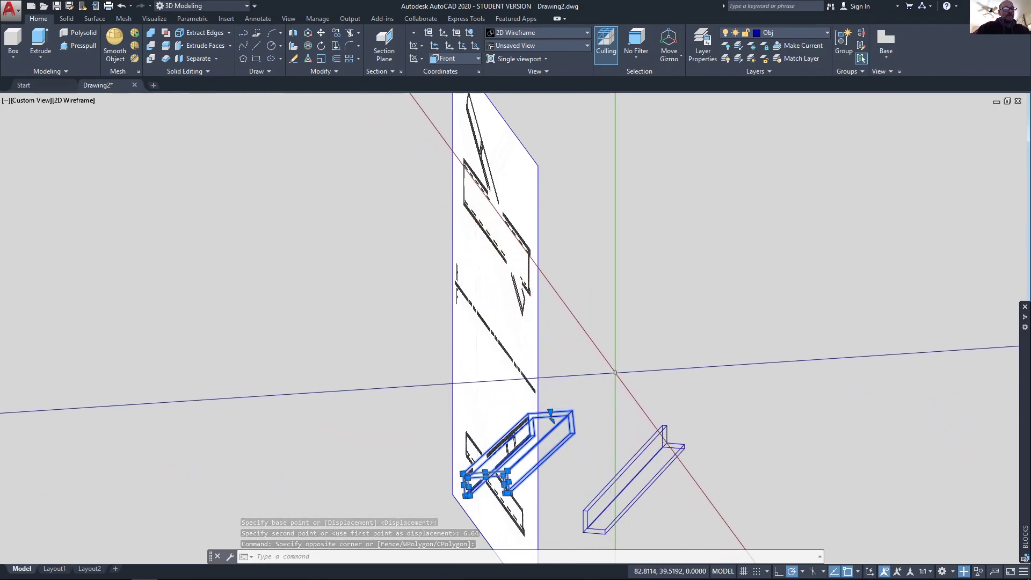
key("Return")
left_click(609, 367)
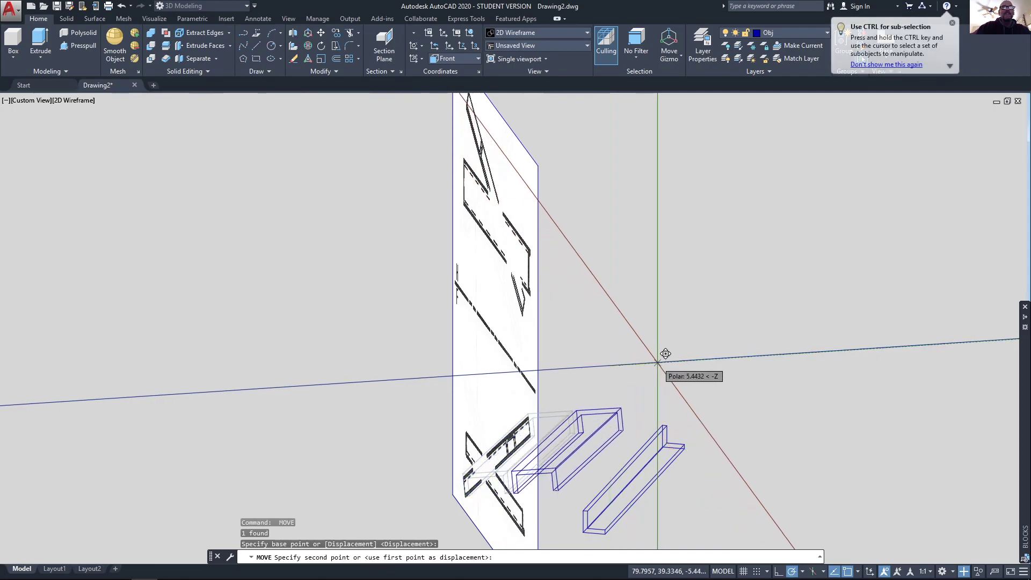
type("10.35")
key("Return")
- In the Front view, shift the angle solid horizontally to the left so its ends align with the reference's horizontal member
middle_click_drag(666, 395, 743, 402, "shift")
scroll(693, 381, "down", 5)
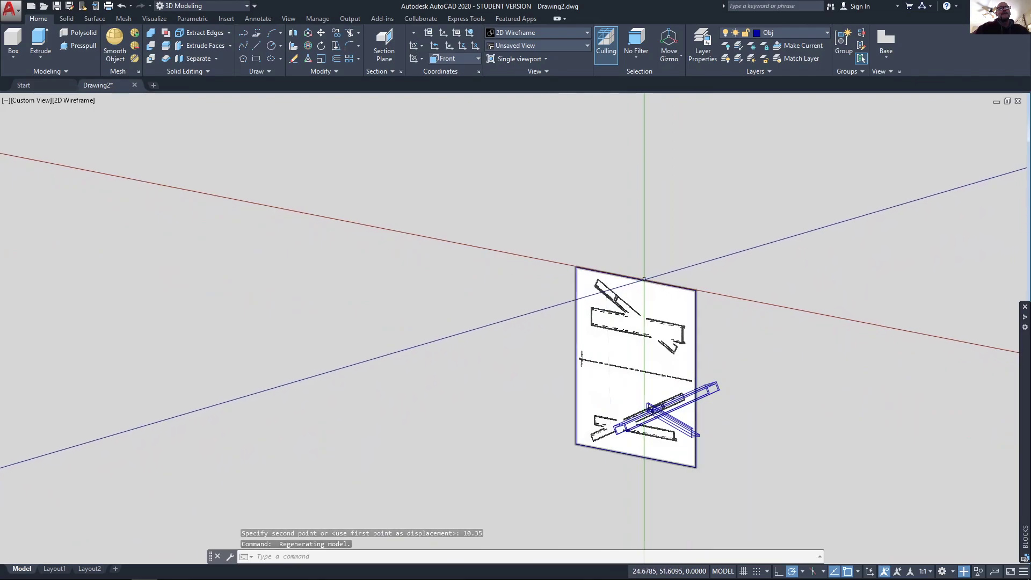
left_click(30, 101)
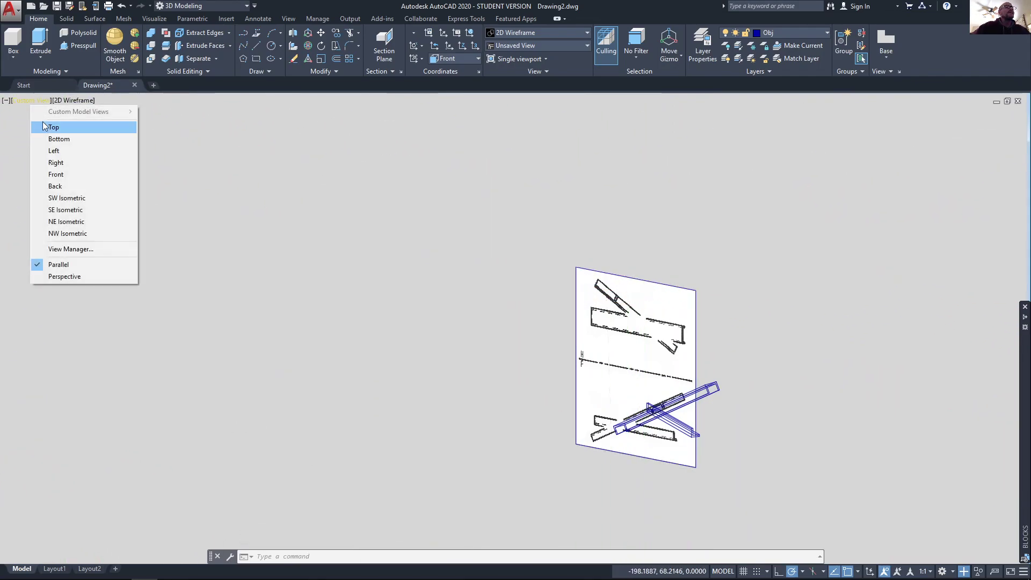
left_click(53, 175)
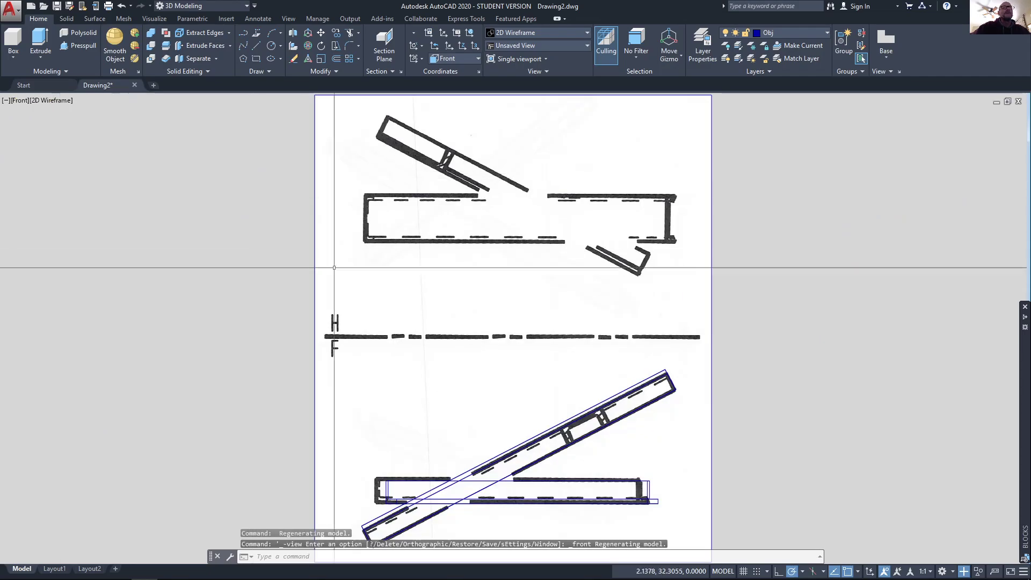
left_click(657, 502)
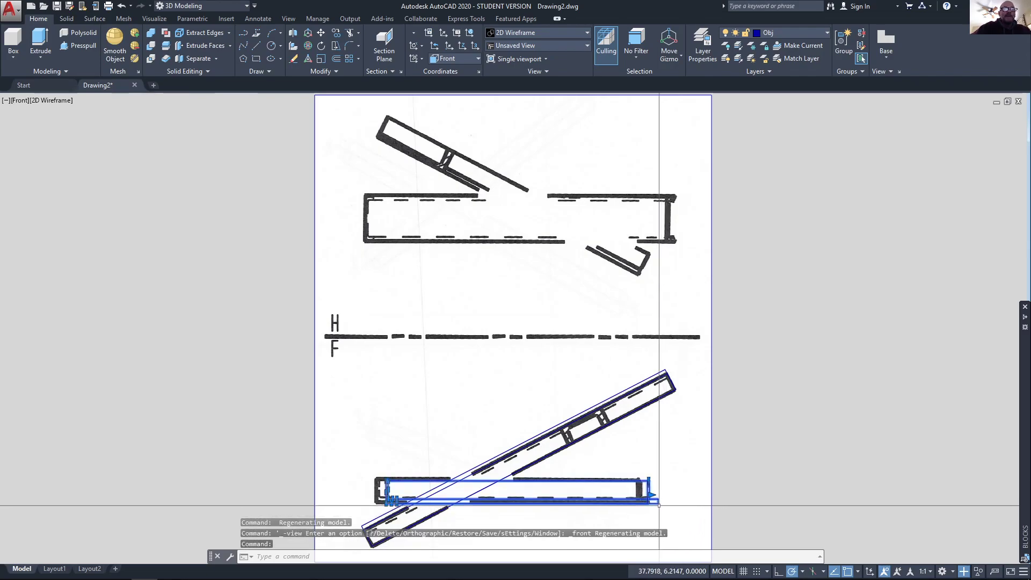
scroll(654, 502, "up", 8)
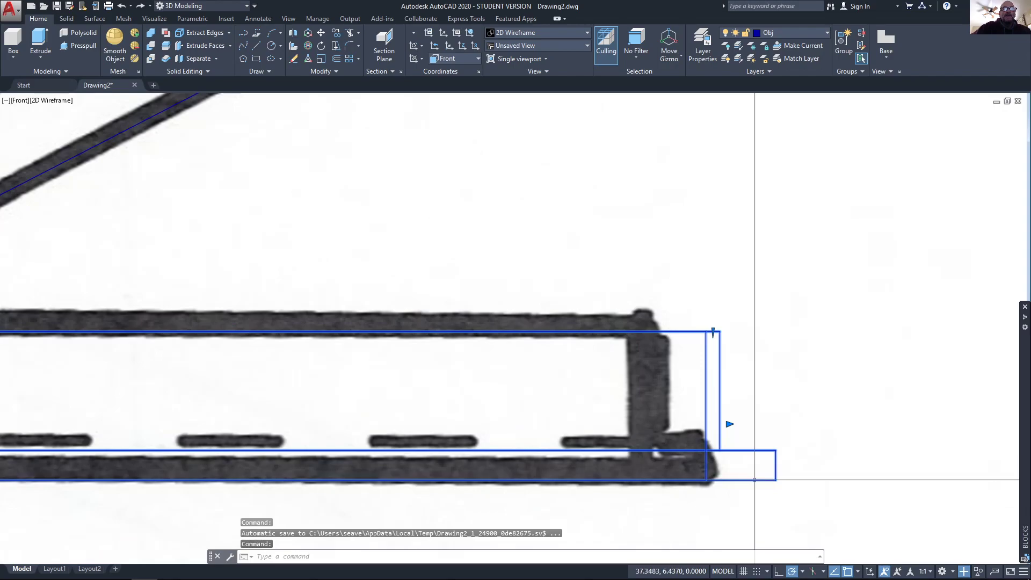
left_click_drag(754, 479, 689, 482)
scroll(738, 392, "down", 6)
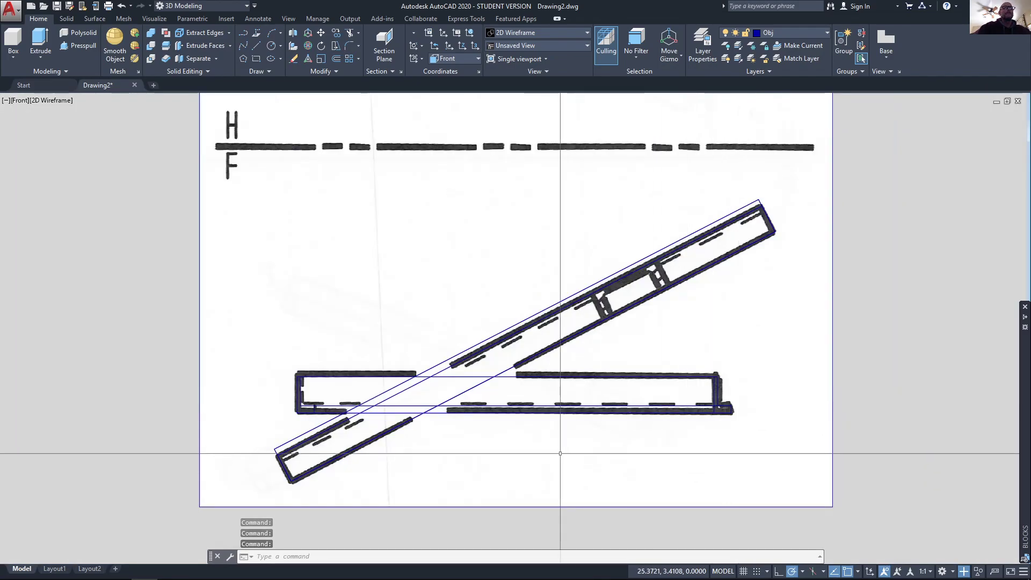
- On Layout1, create a base view from model space and place projected views above it and to its right
left_click(54, 569)
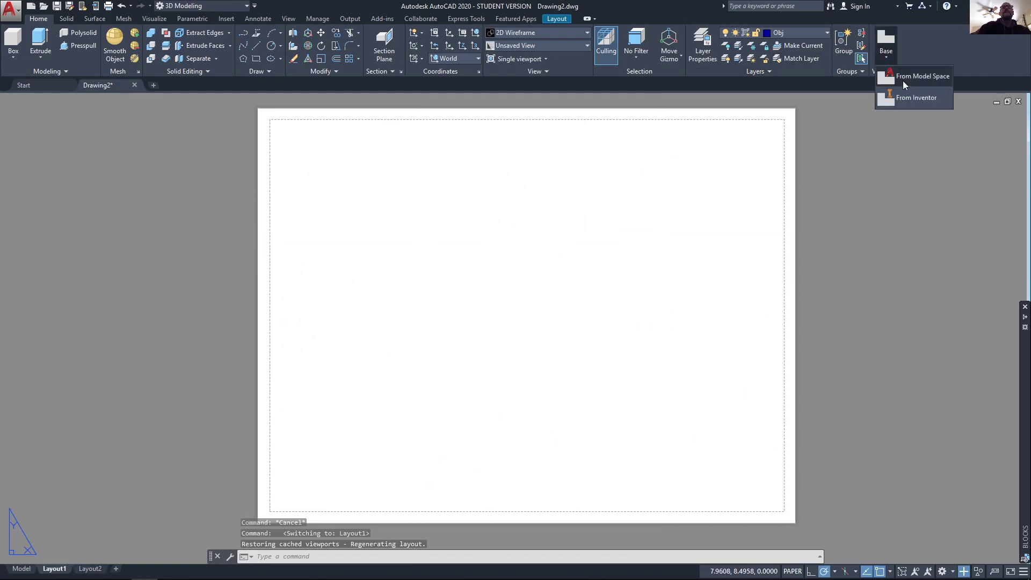
left_click(903, 79)
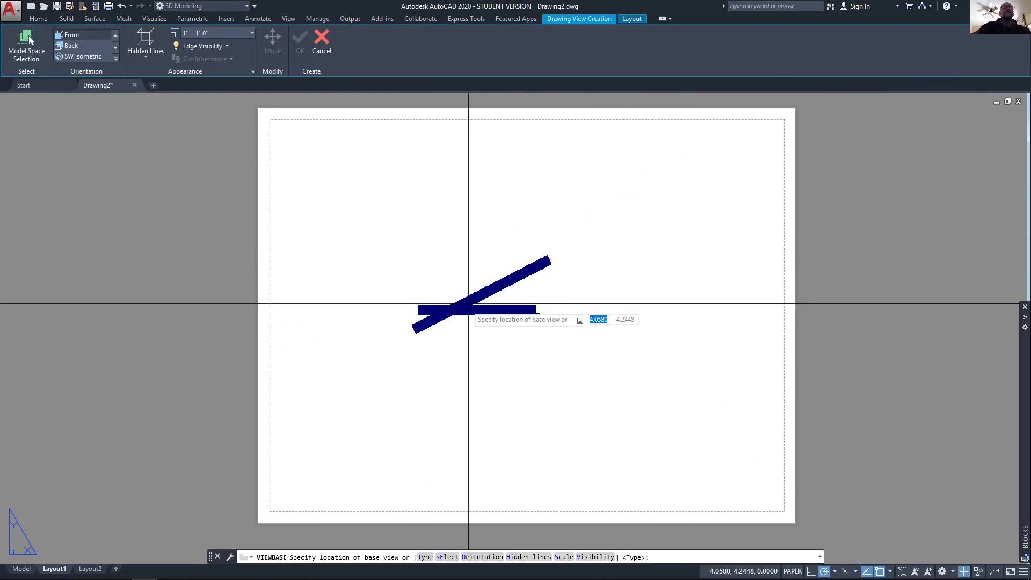
left_click(430, 376)
key("Return")
left_click(461, 213)
left_click(654, 353)
key("Return")
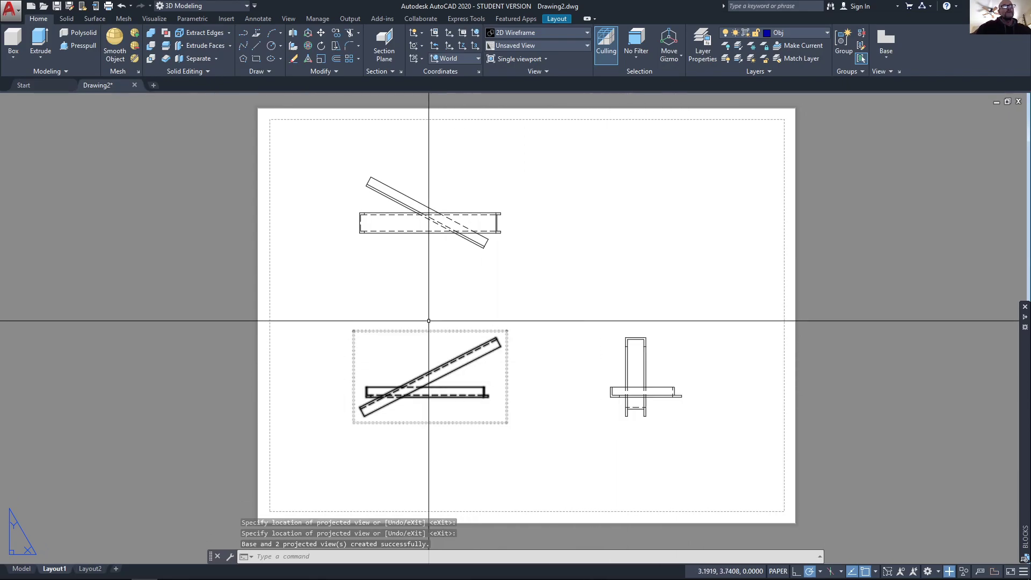
- Examine the front and top drawing views on Layout1 and compare their lines with the reference image in model space
scroll(437, 227, "up", 2)
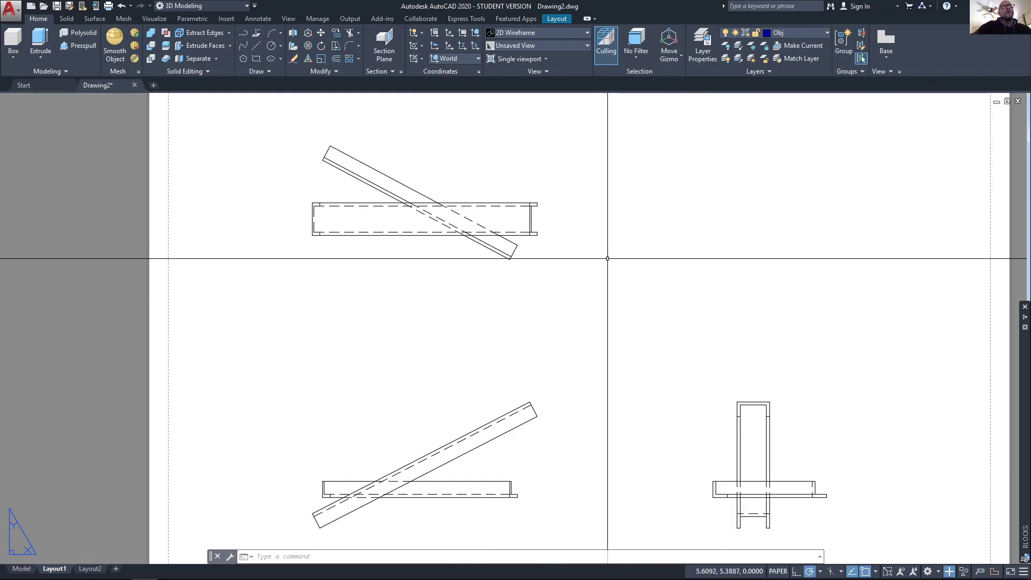
middle_click_drag(436, 468, 476, 317)
scroll(442, 341, "up", 5)
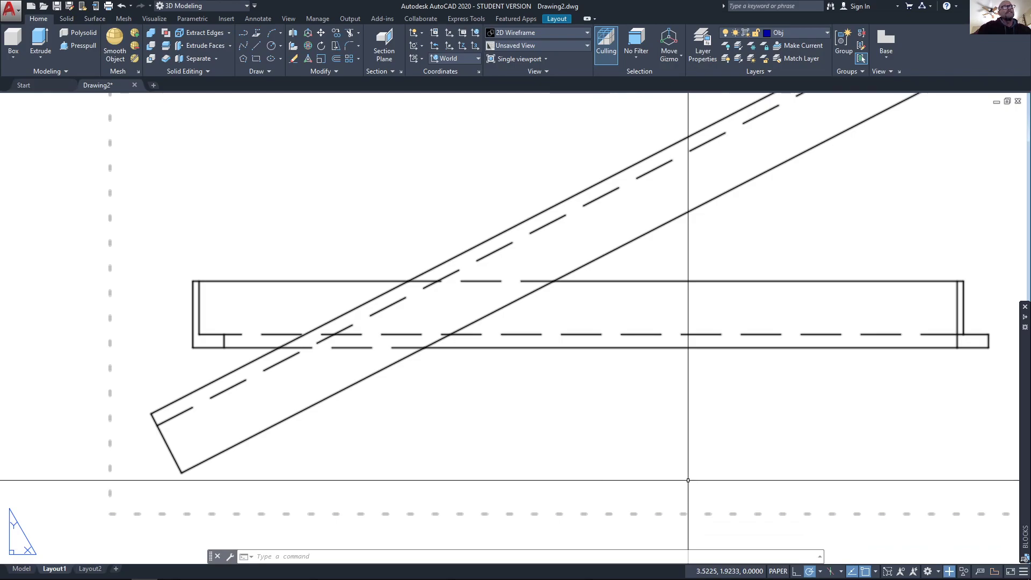
left_click(21, 569)
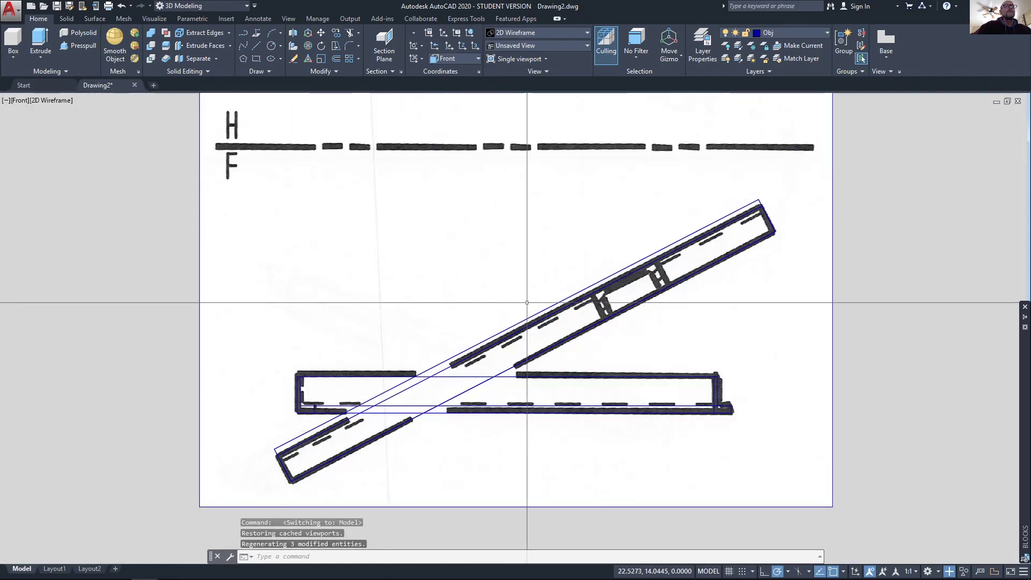
scroll(527, 302, "down", 6)
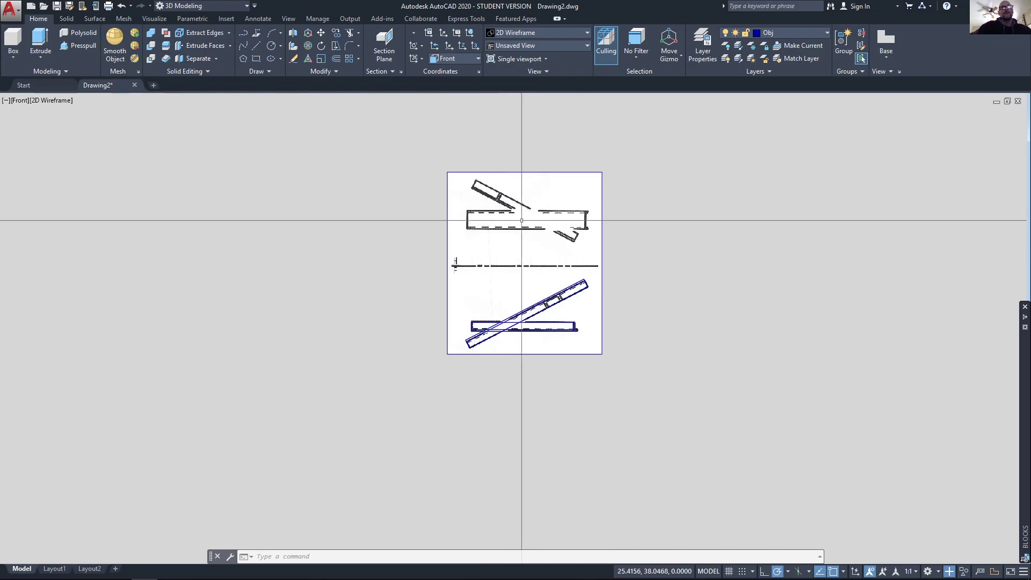
scroll(496, 243, "up", 5)
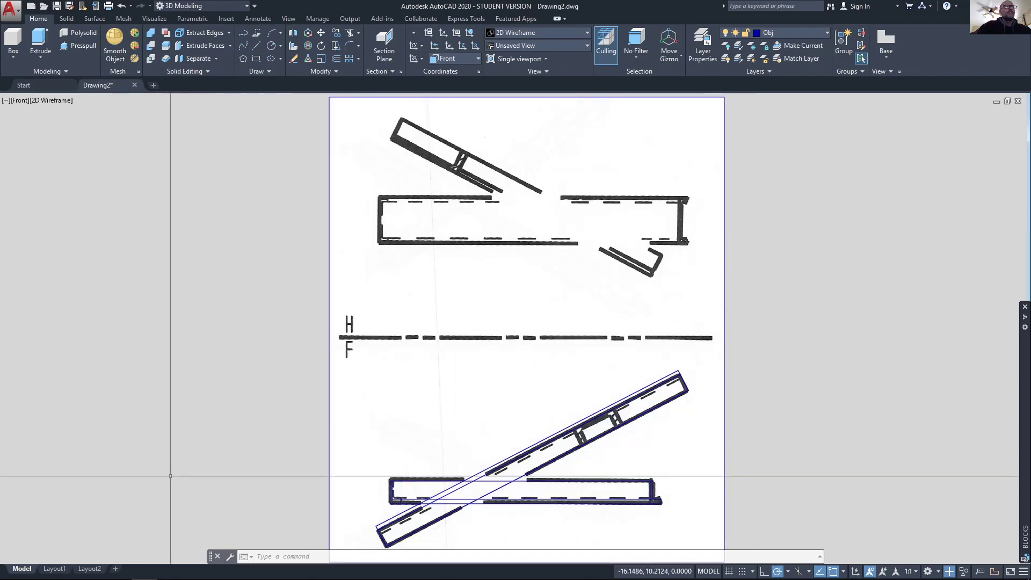
left_click(54, 568)
scroll(589, 320, "down", 5)
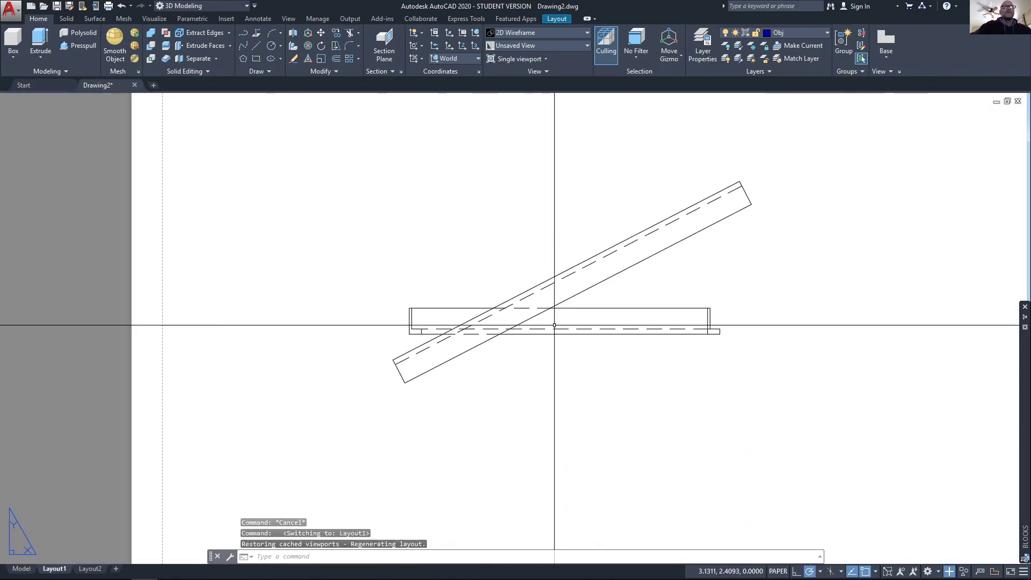
scroll(589, 320, "down", 3)
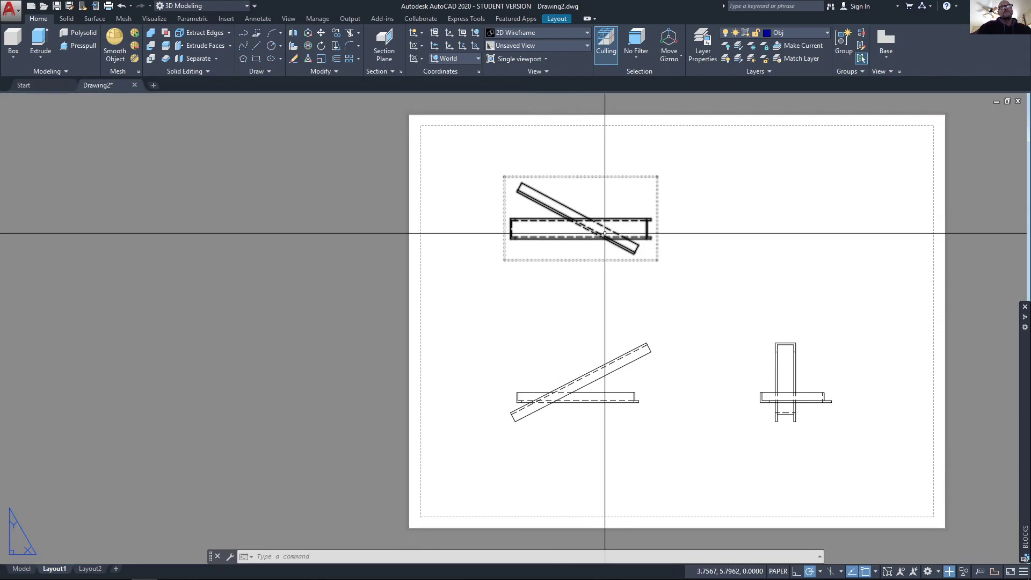
scroll(590, 224, "up", 5)
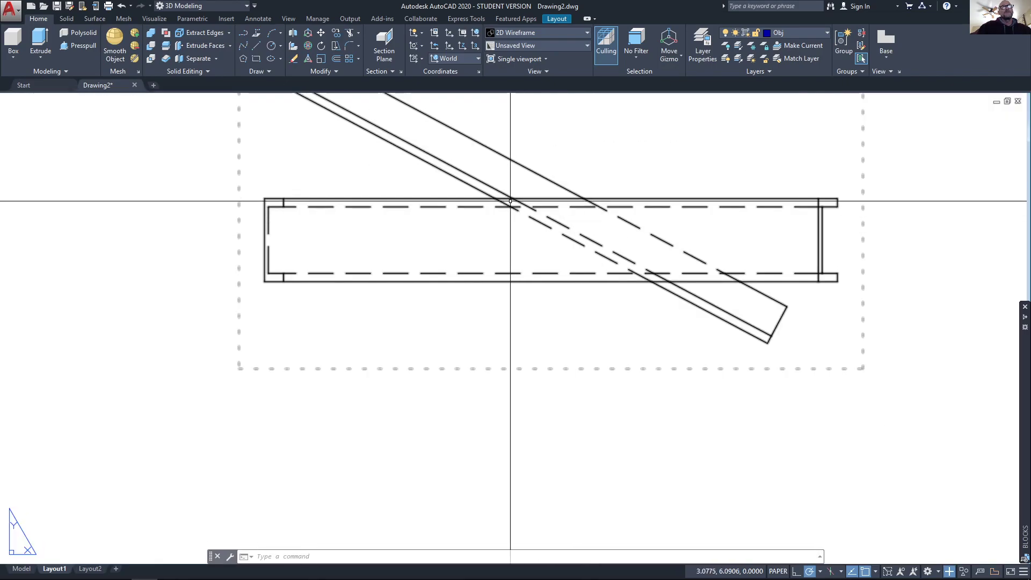